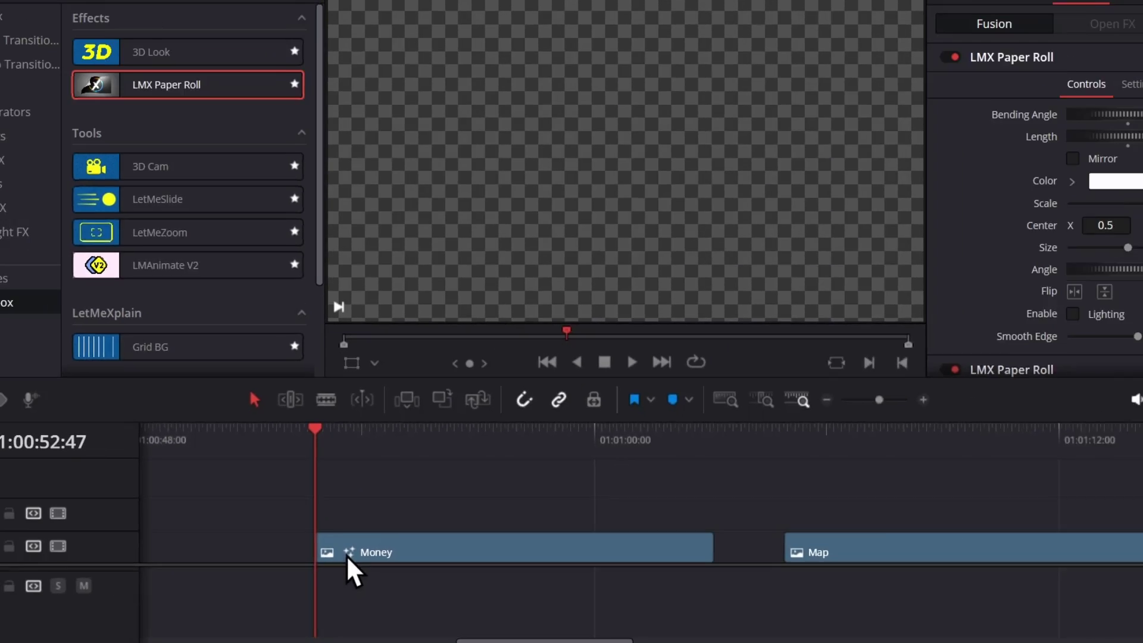
Step: Play the Money clip's roll animation, and switch to the browser to check the LMX Paper Roll Plugin post's impressions
key(space)
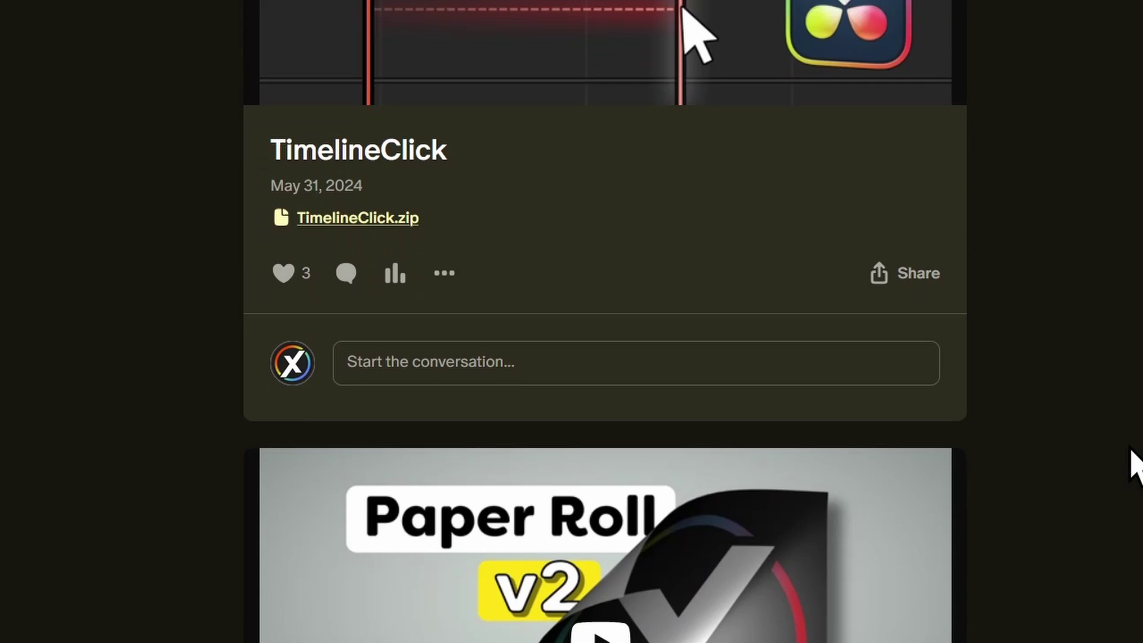
scroll(1130, 467, down, 8)
scroll(1130, 467, up, 2)
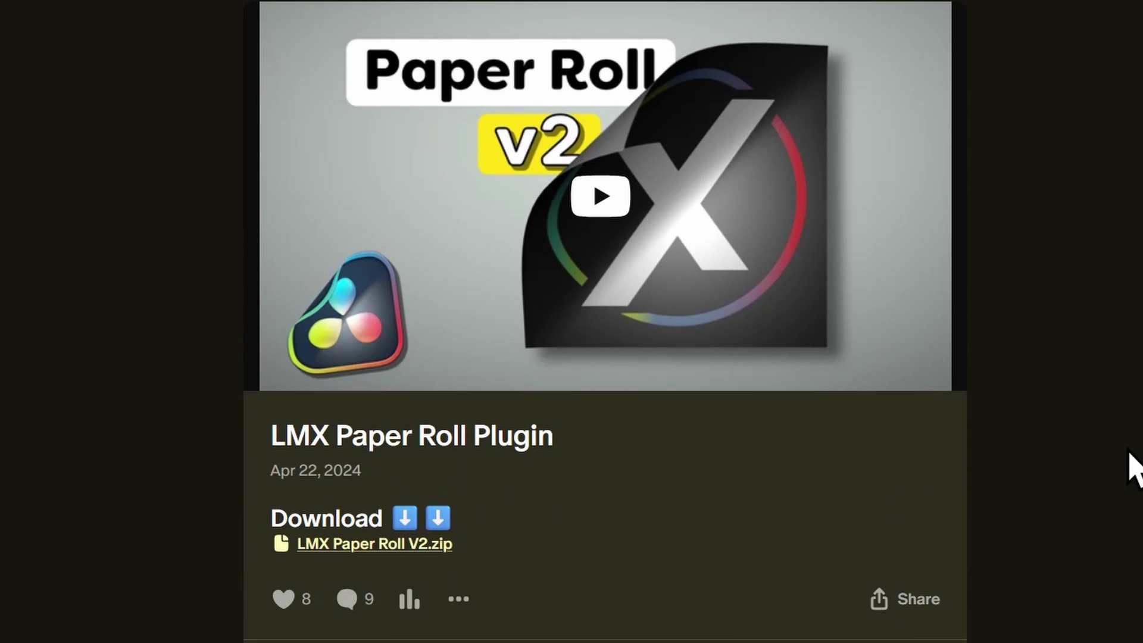
click(410, 600)
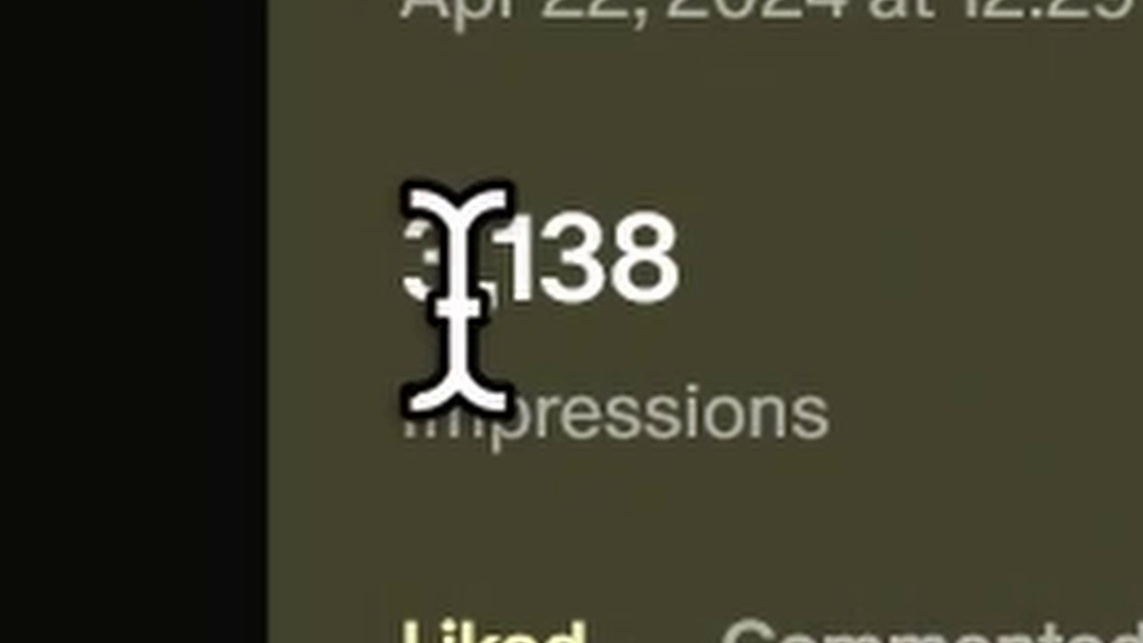
drag(395, 263, 832, 256)
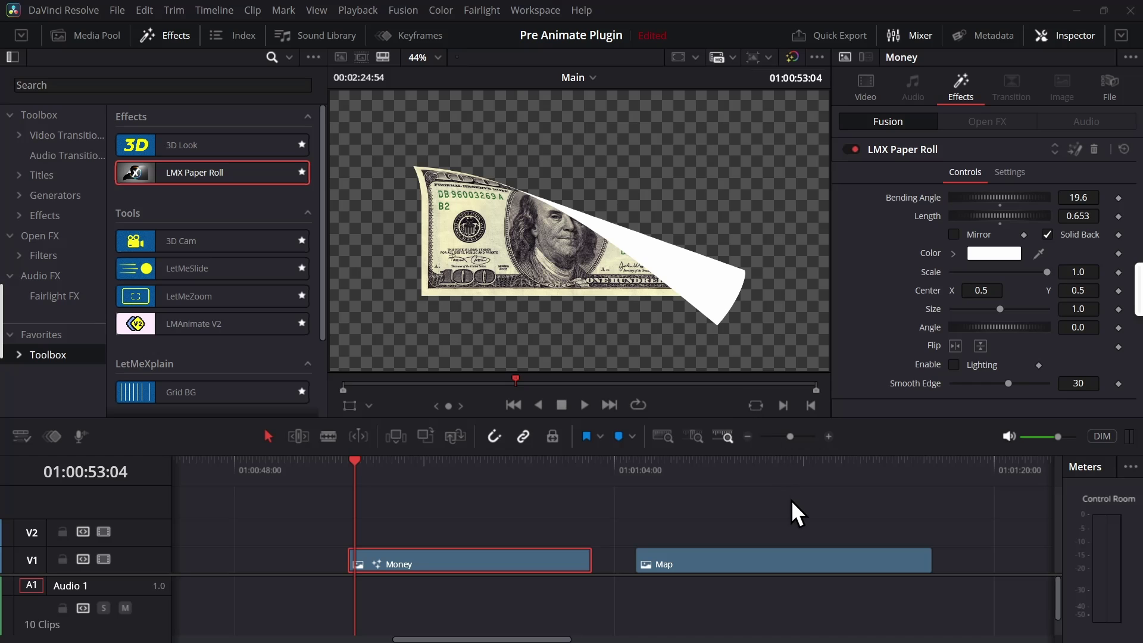
Step: Set the Money clip's LMX Paper Roll bending angle to -35.2 and play back the roll
click(792, 501)
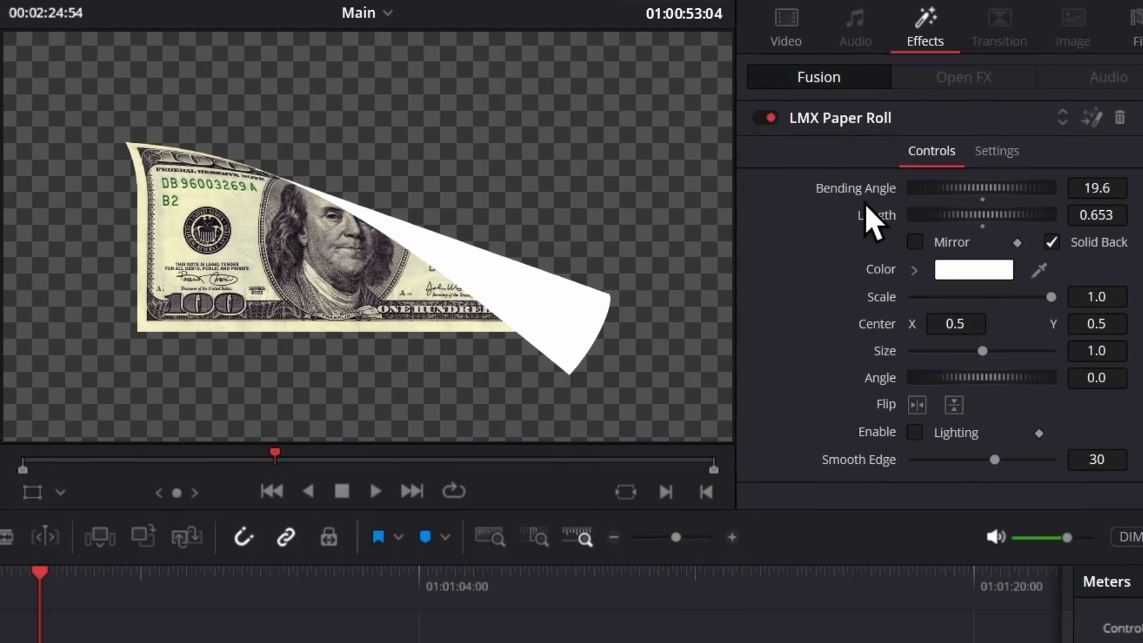
mouse_move(923, 188)
mouse_down()
mouse_move(985, 189)
mouse_move(919, 206)
mouse_up()
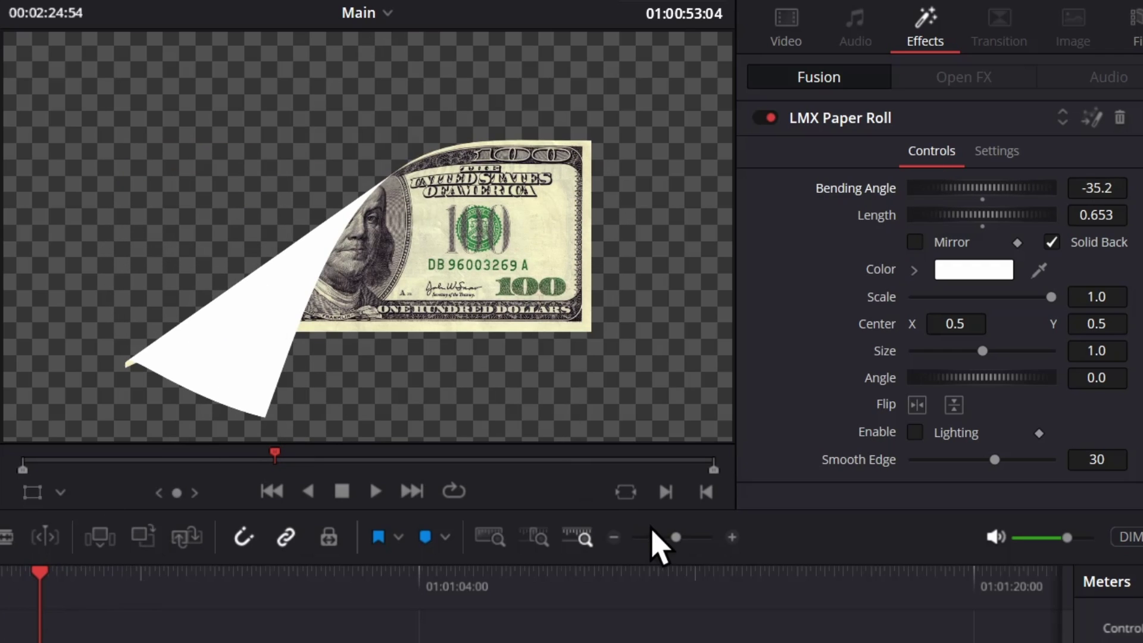
click(35, 579)
key(space)
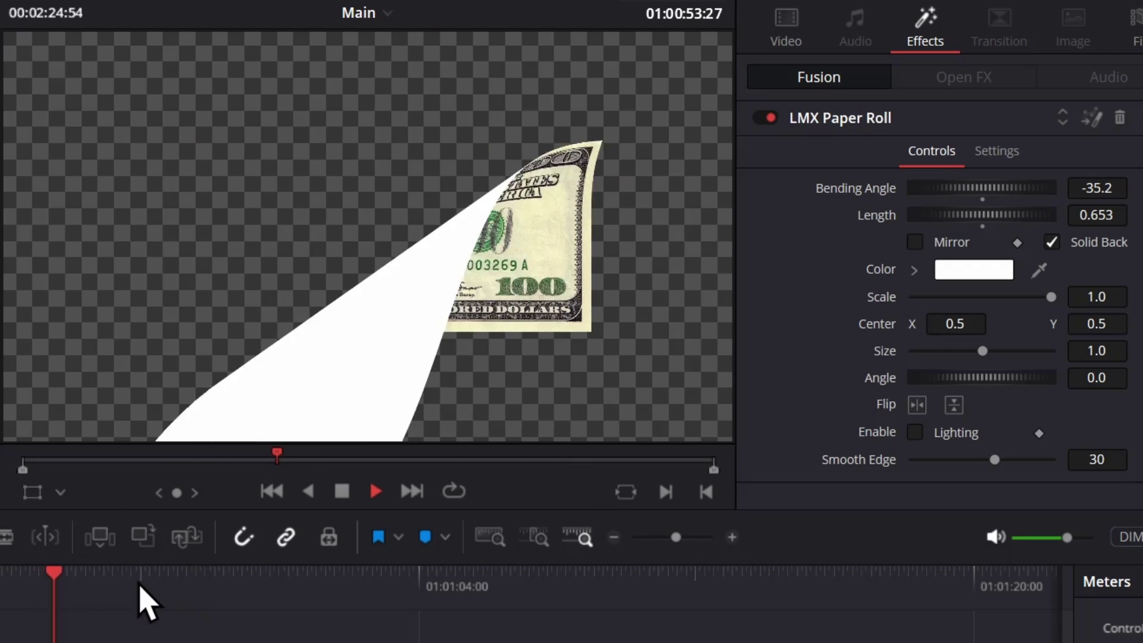
key(space)
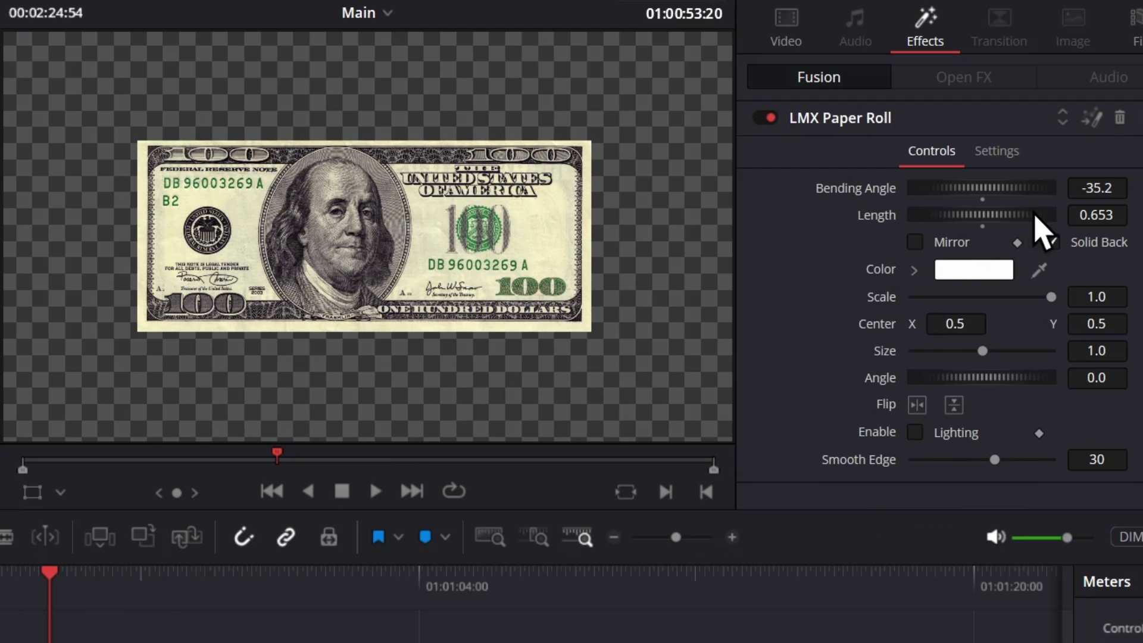
Step: Set the Paper Roll length to 2.0 with Solid Back kept on, and play back the slower roll
click(1051, 241)
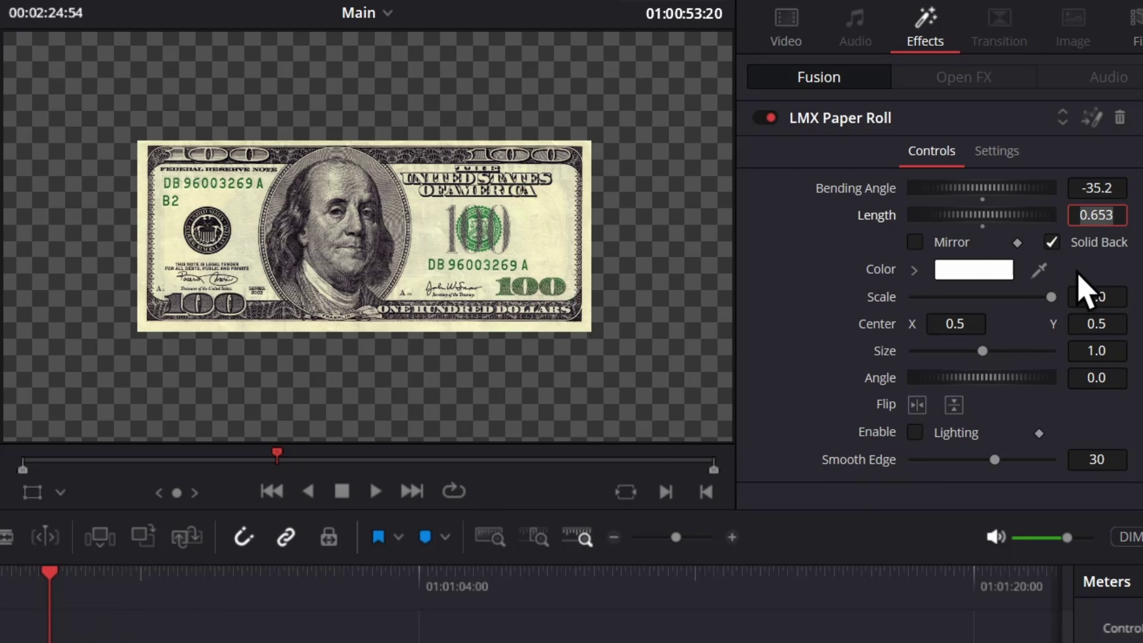
key(Return)
key(space)
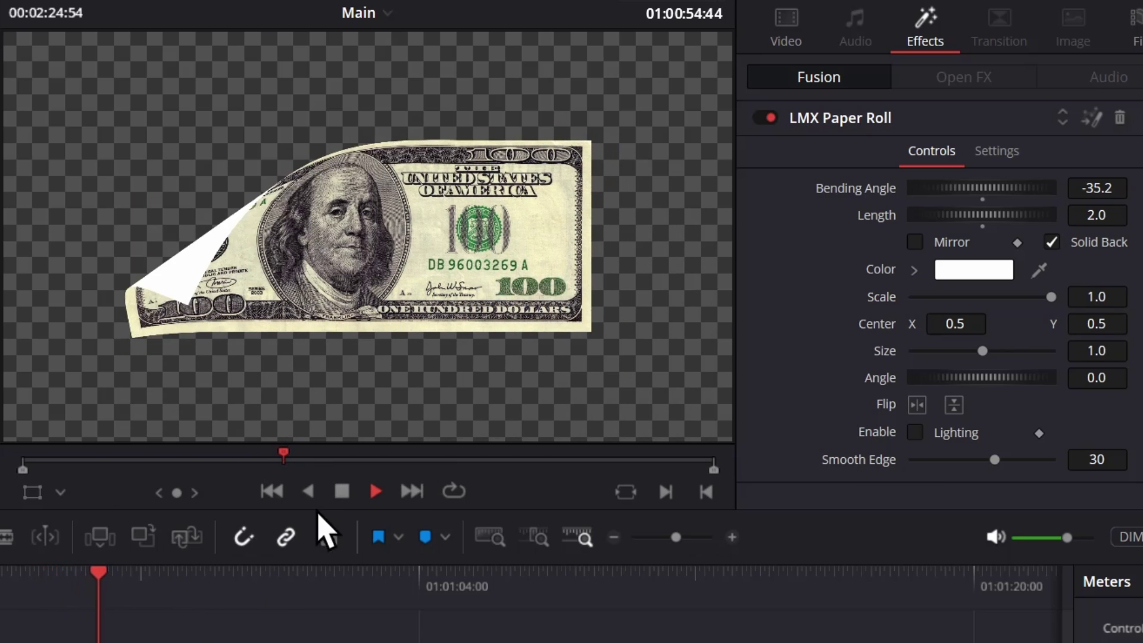
key(space)
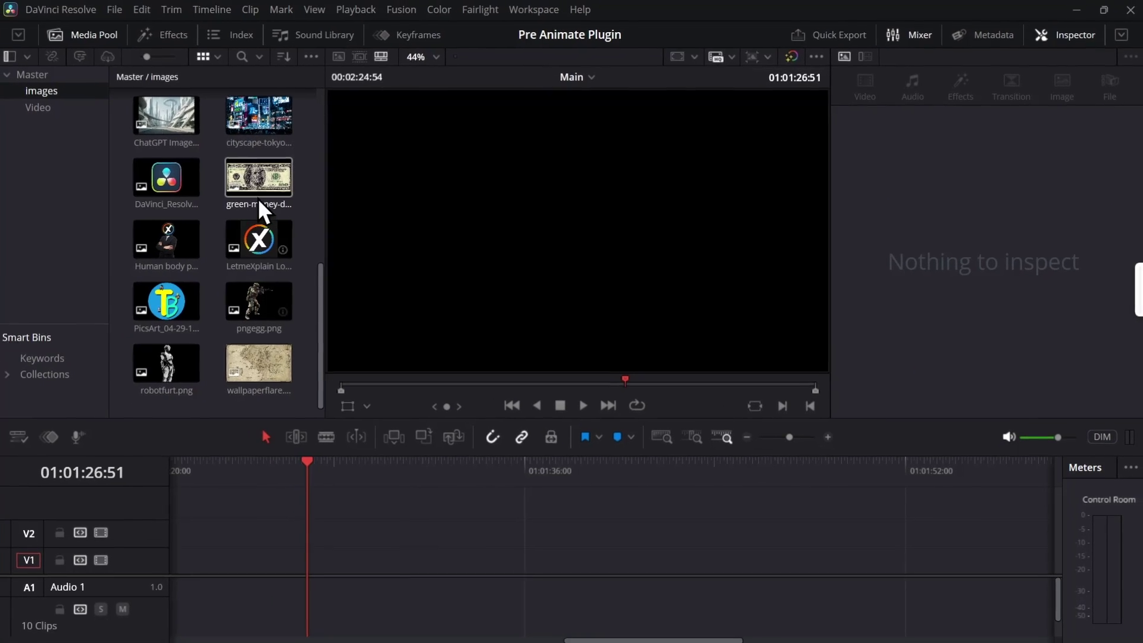
Step: Apply the unstarred LMX Paper Roll effect to the green-money-dollars clip and open the effect's composition in Fusion
drag(259, 199, 391, 588)
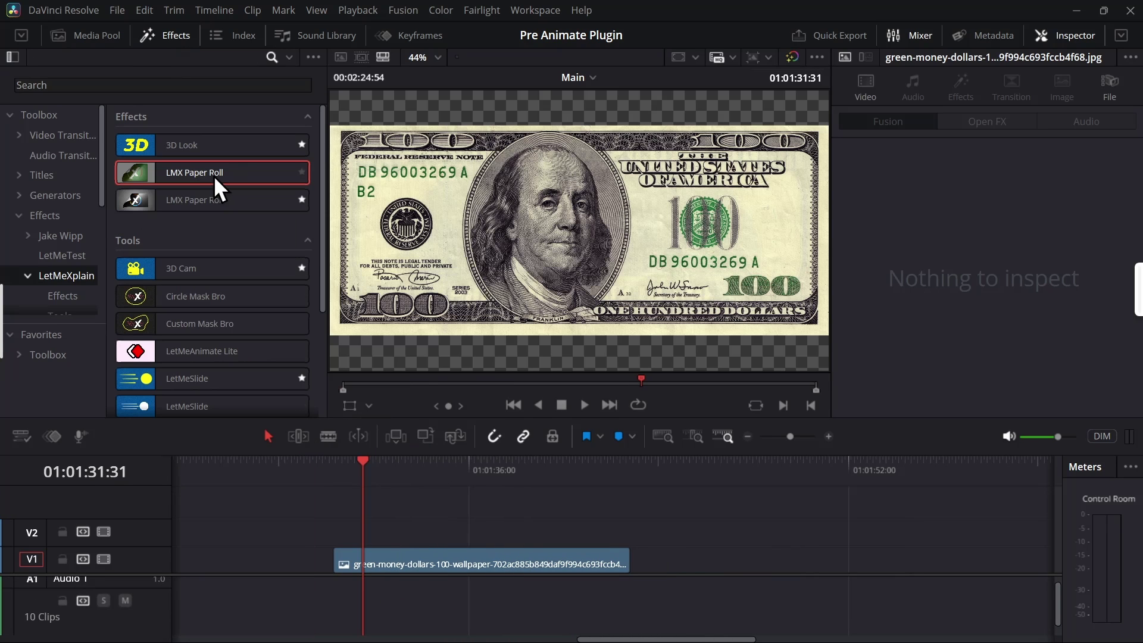
drag(201, 176, 364, 557)
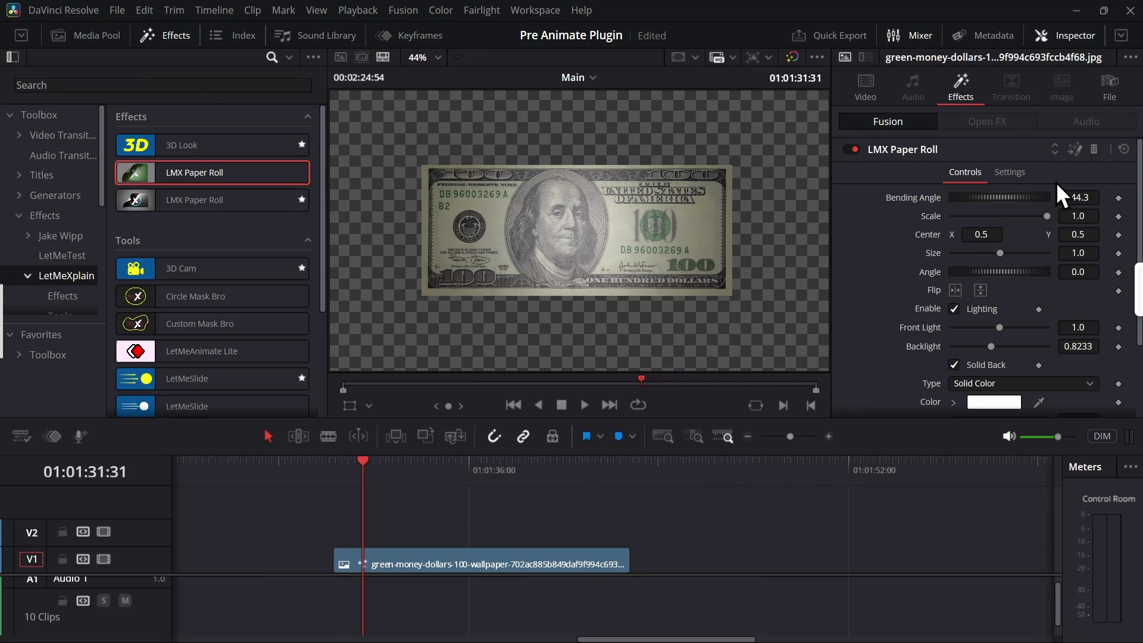
click(1074, 150)
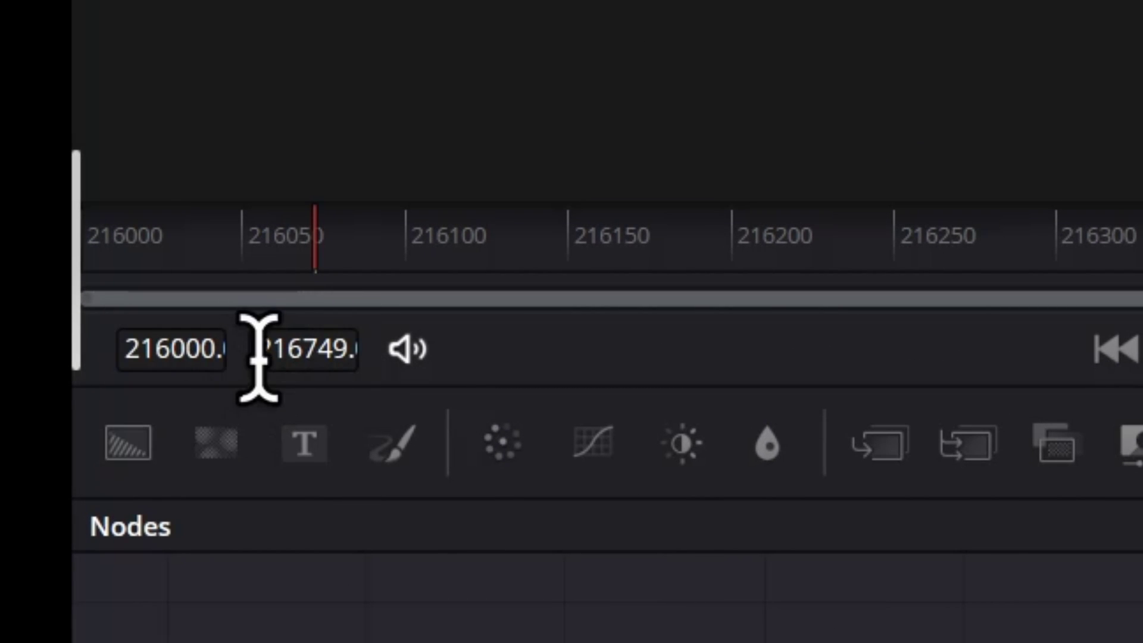
Step: Examine the LMXPaperRoll node's animation keyframes in the Spline editor around frame 0, and return to the Edit page
drag(186, 250, 81, 250)
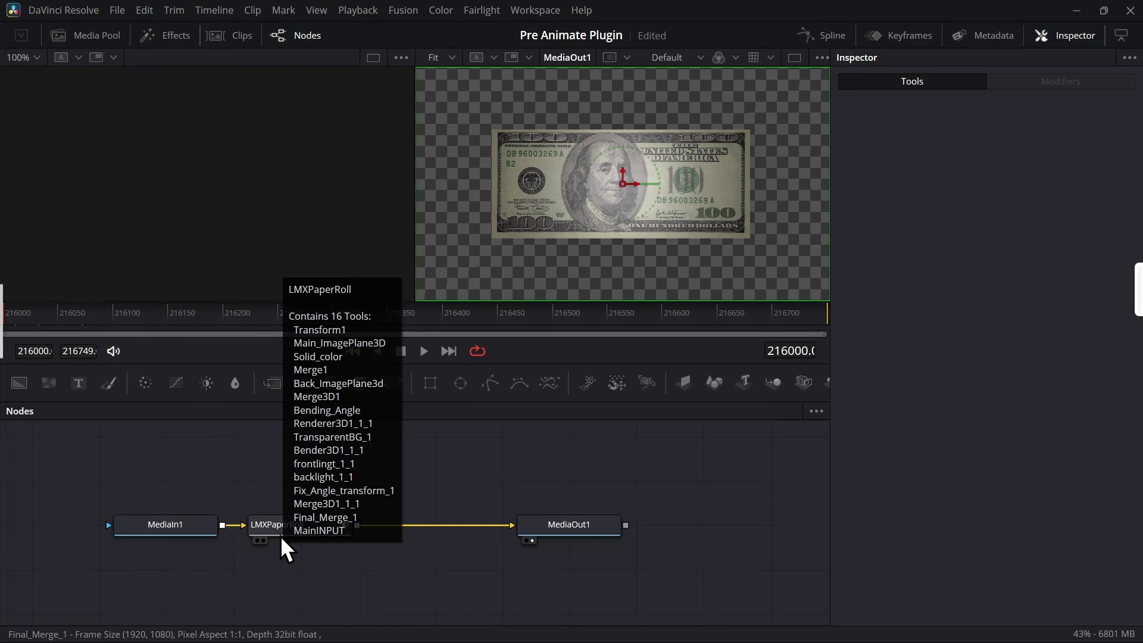
click(271, 534)
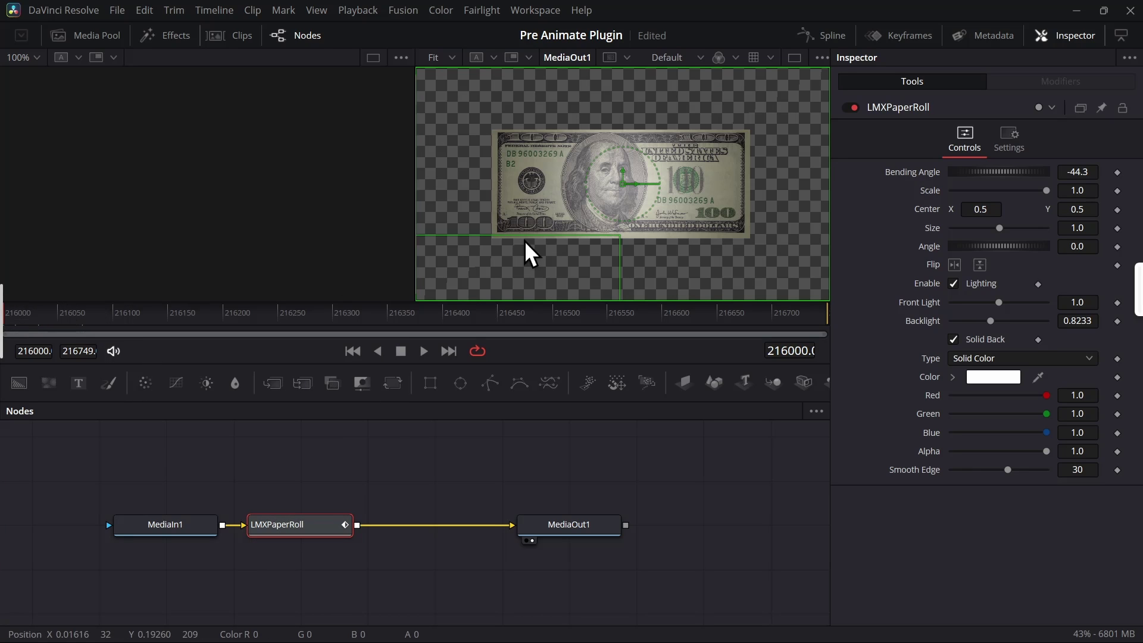
click(825, 37)
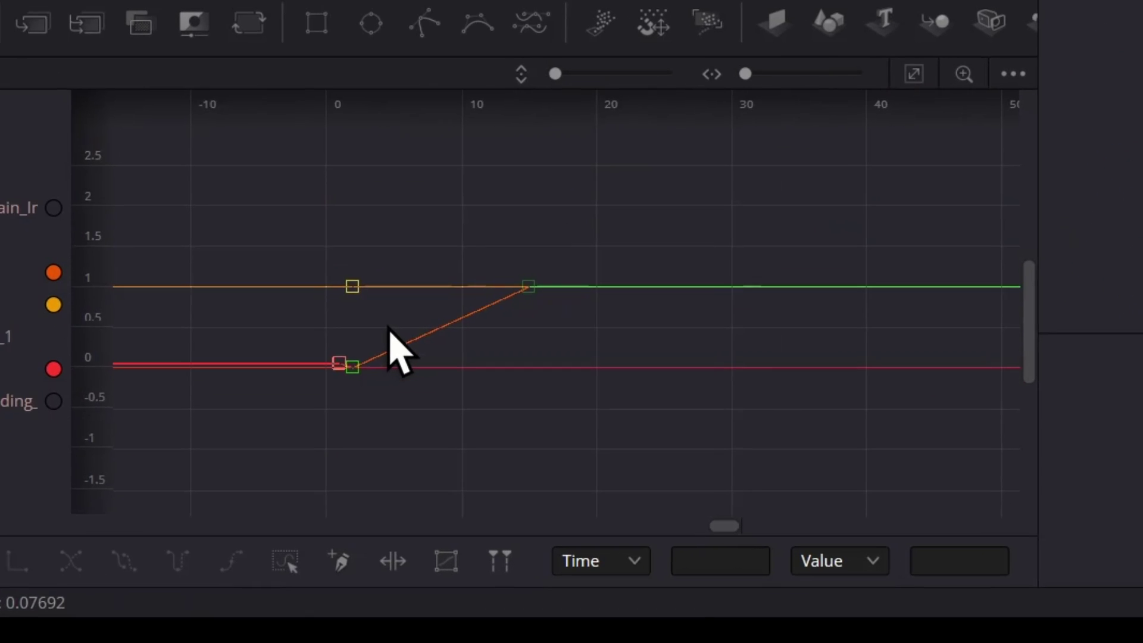
scroll(386, 326, down, 3)
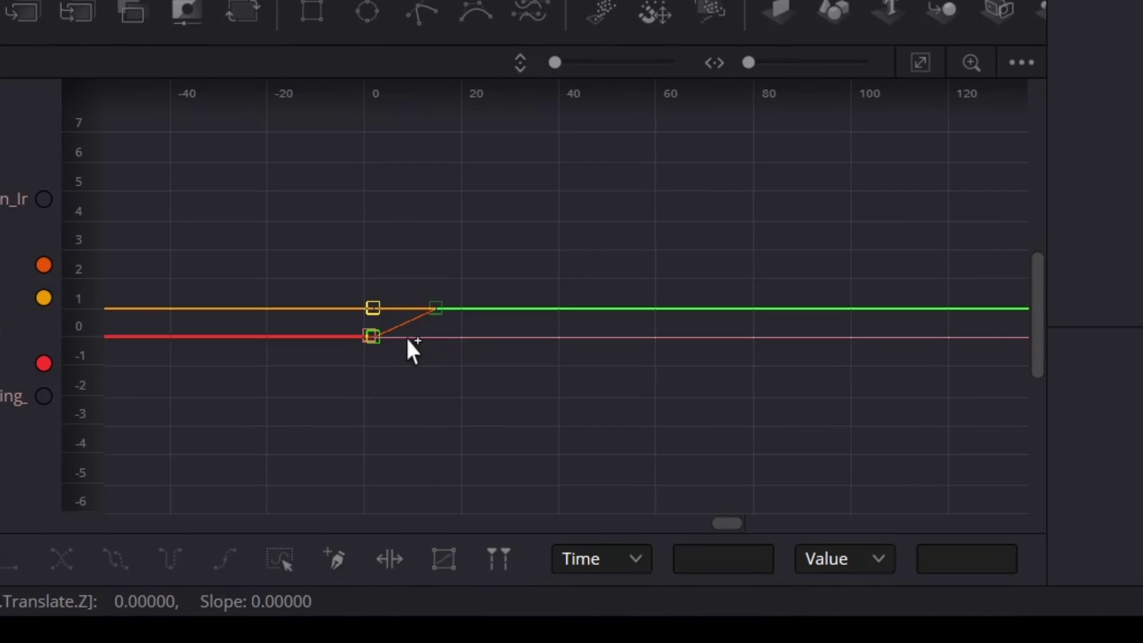
scroll(406, 336, down, 10)
scroll(388, 337, down, 10)
scroll(711, 295, down, 2)
drag(711, 296, 482, 332)
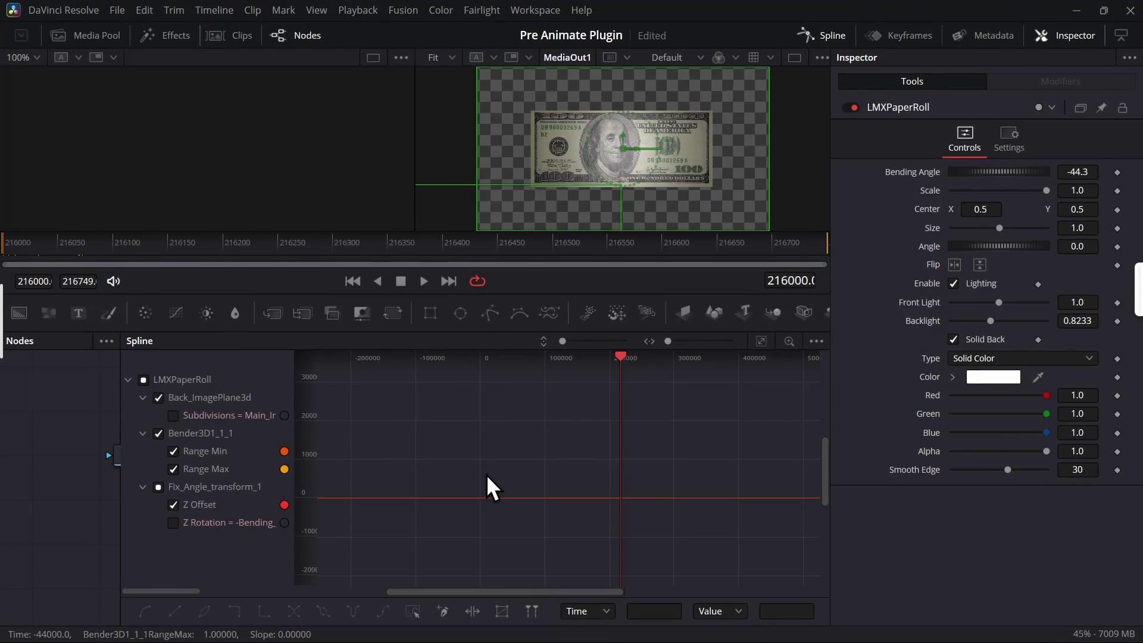
key(shift+4)
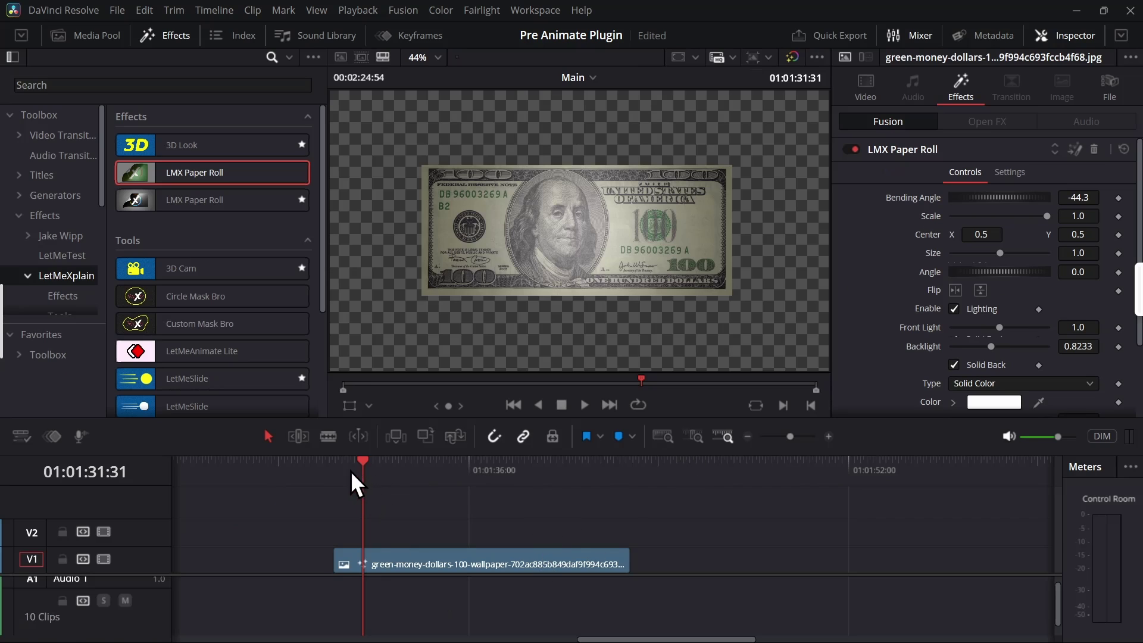
Step: Try splitting the green-money-dollars clip at the playhead, bringing the second piece back to the original start and playing it
drag(352, 473, 384, 486)
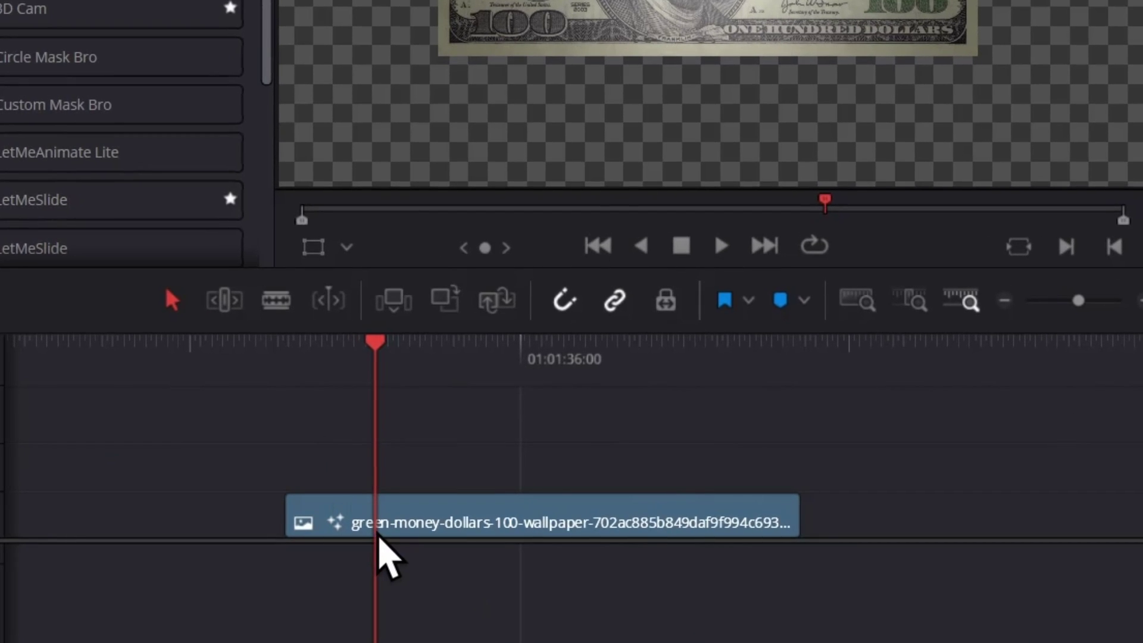
key(ctrl+b)
click(381, 533)
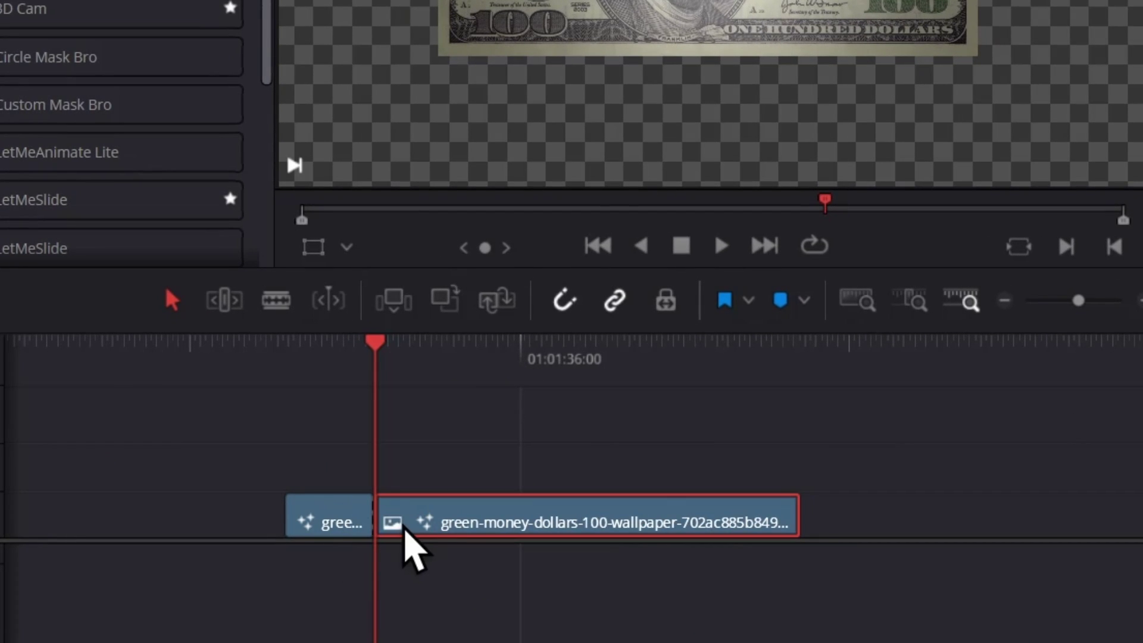
drag(380, 522, 289, 523)
drag(321, 364, 289, 364)
key(space)
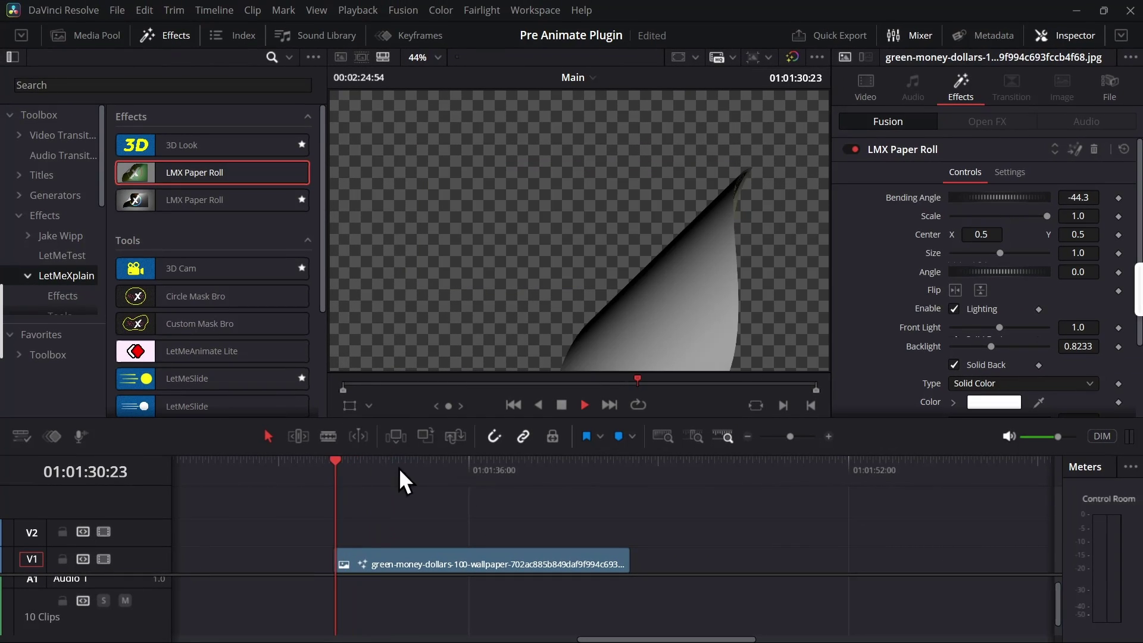
key(space)
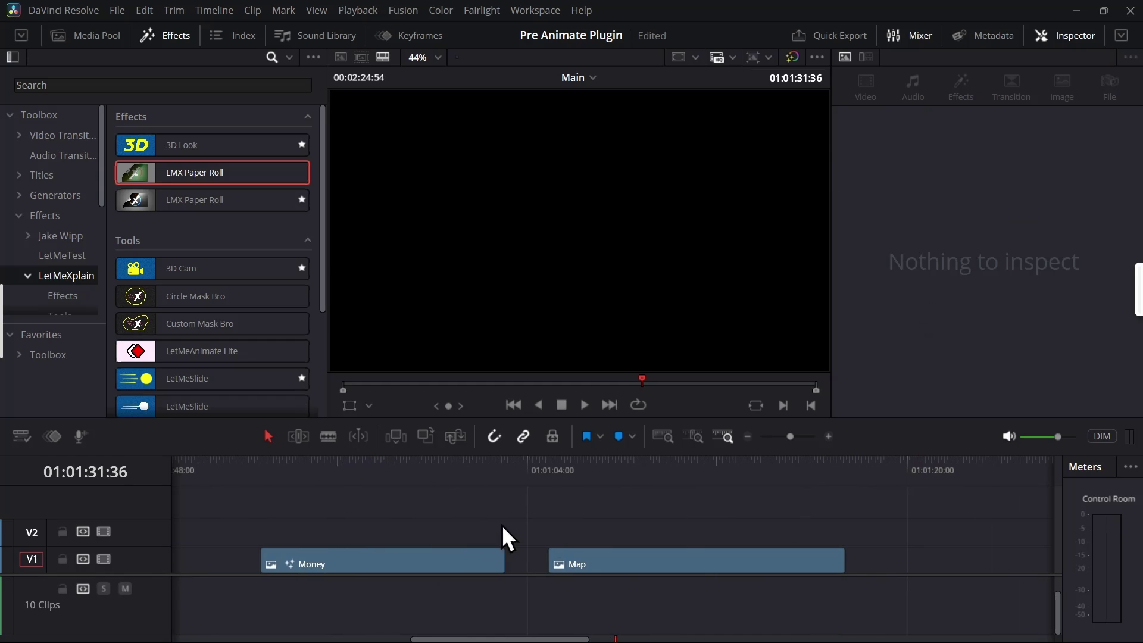
Step: Select the Money clip and play its roll-in animation from the clip's start
scroll(502, 525, left, 3)
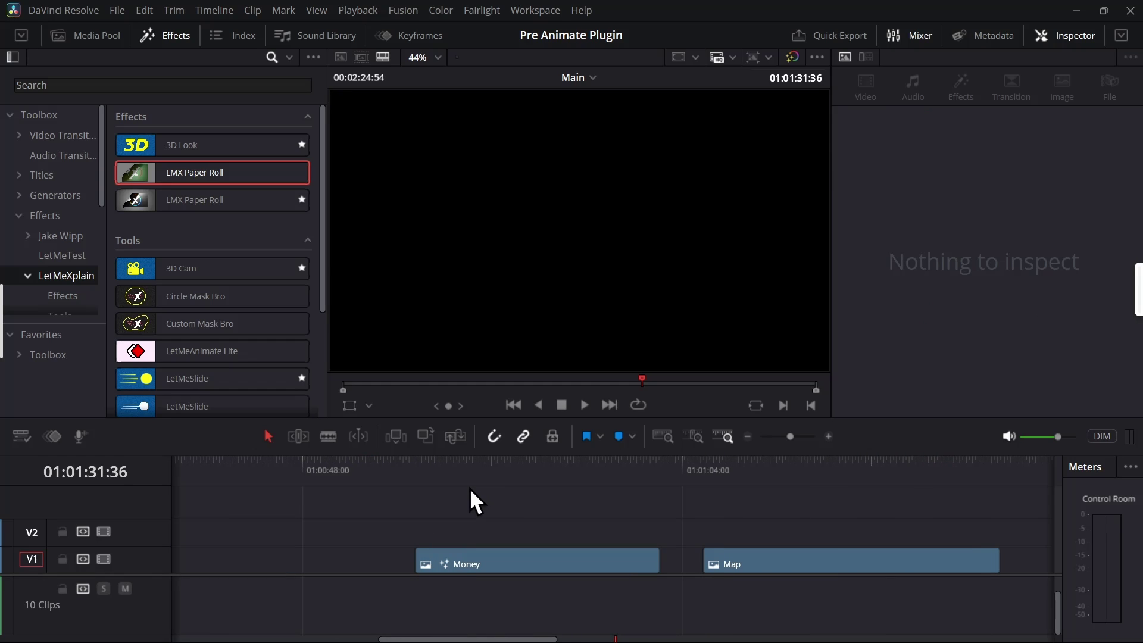
click(466, 480)
drag(465, 480, 419, 469)
click(480, 561)
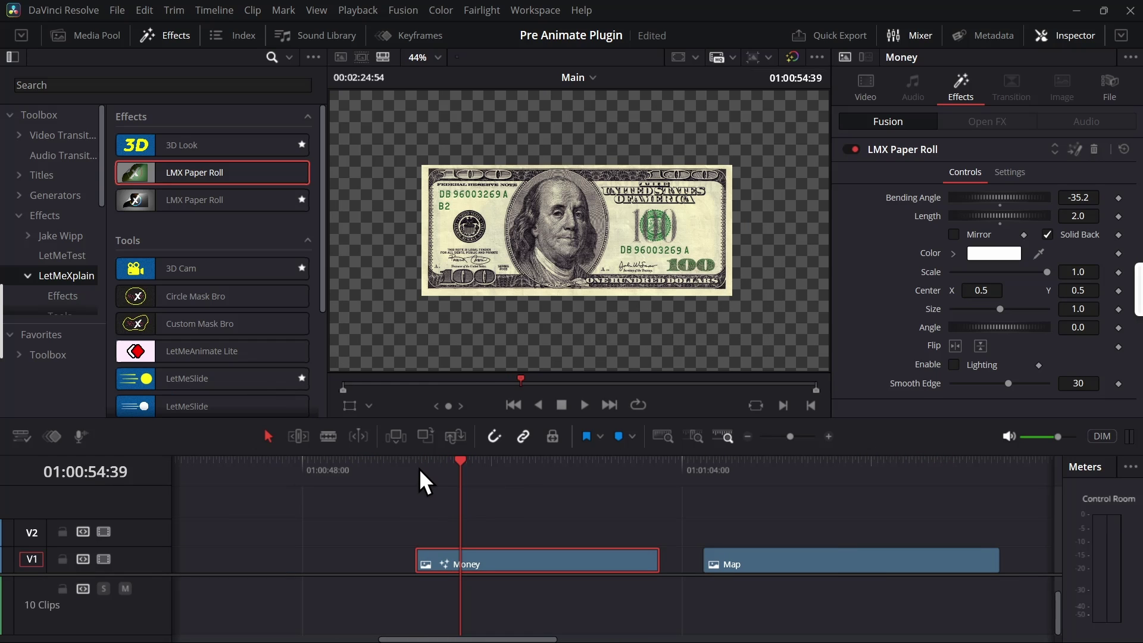
click(435, 473)
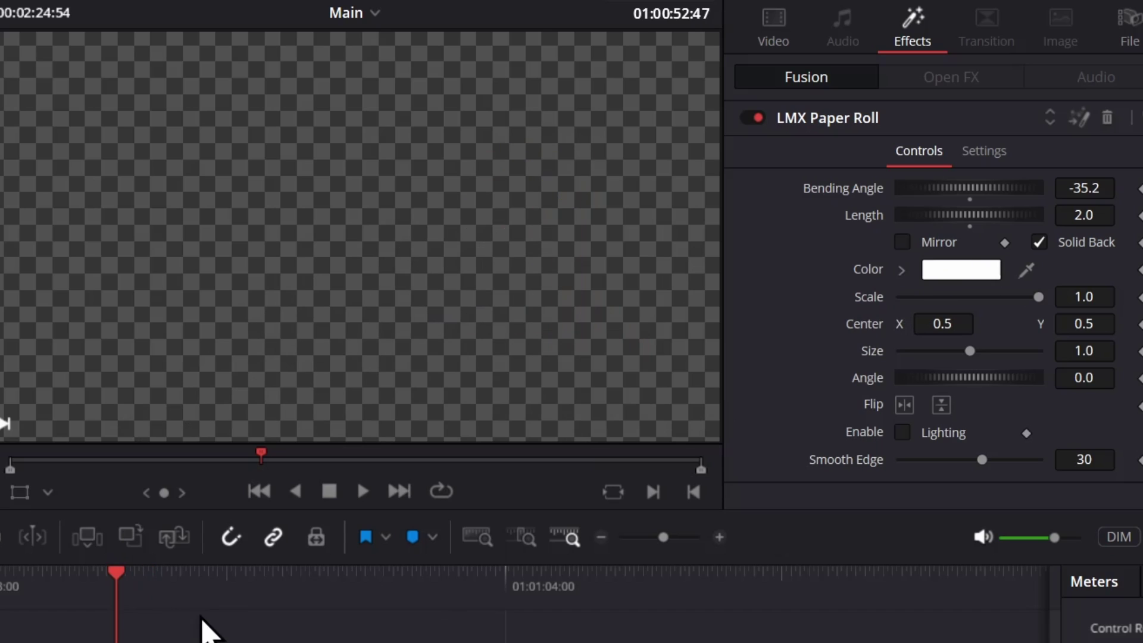
key(space)
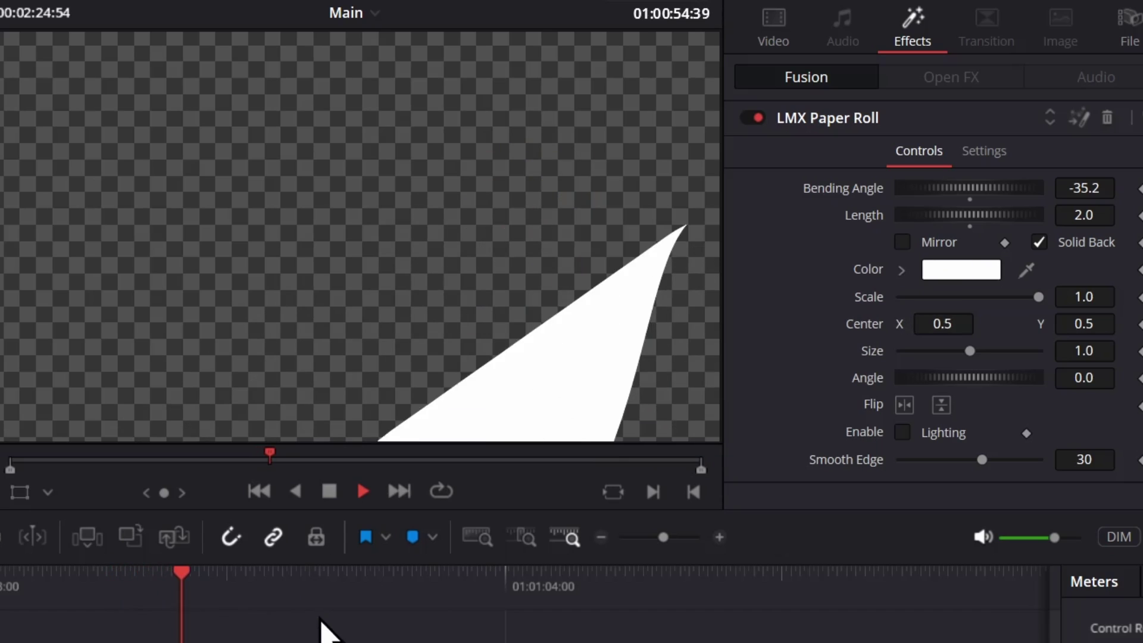
key(space)
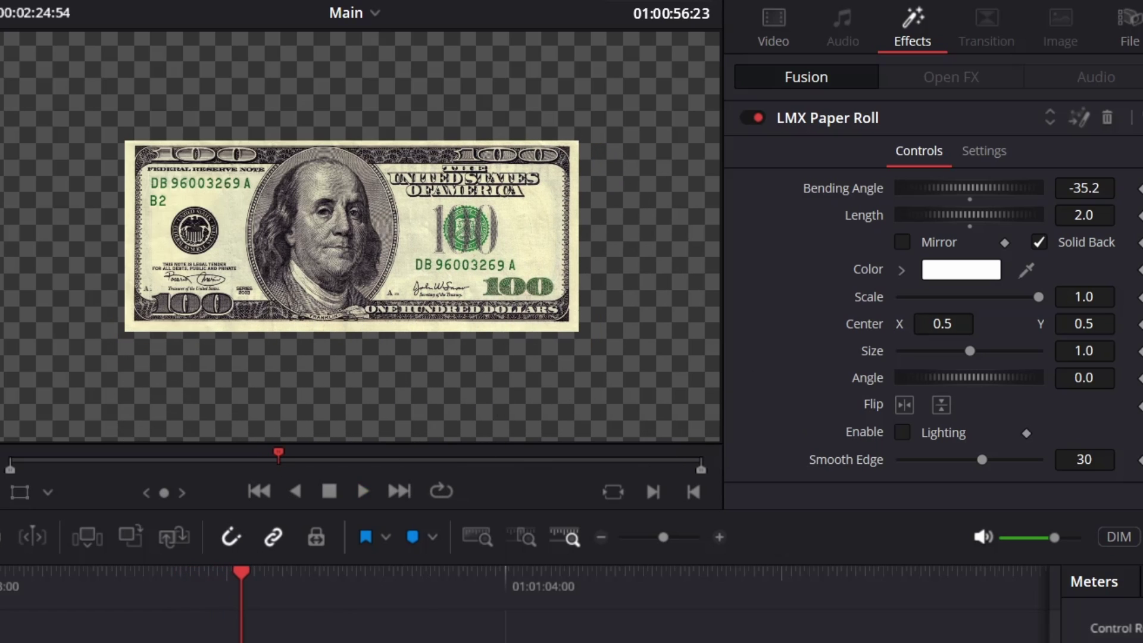
Step: Try the Paper Roll's Mirror option on the Money clip and play the clip through its end
click(446, 620)
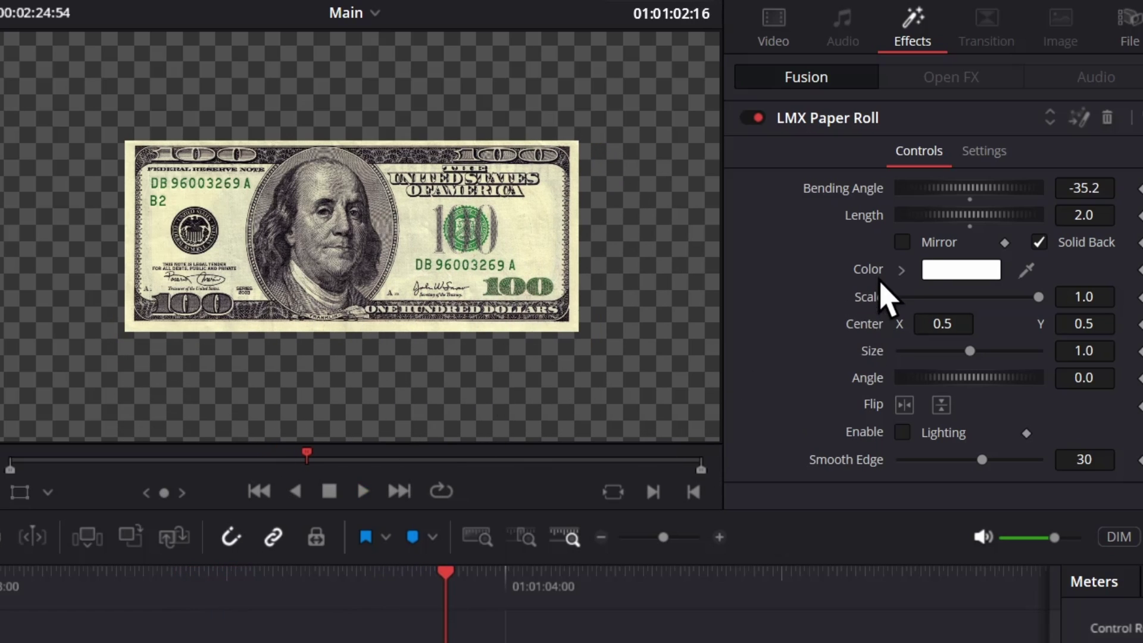
click(902, 242)
key(space)
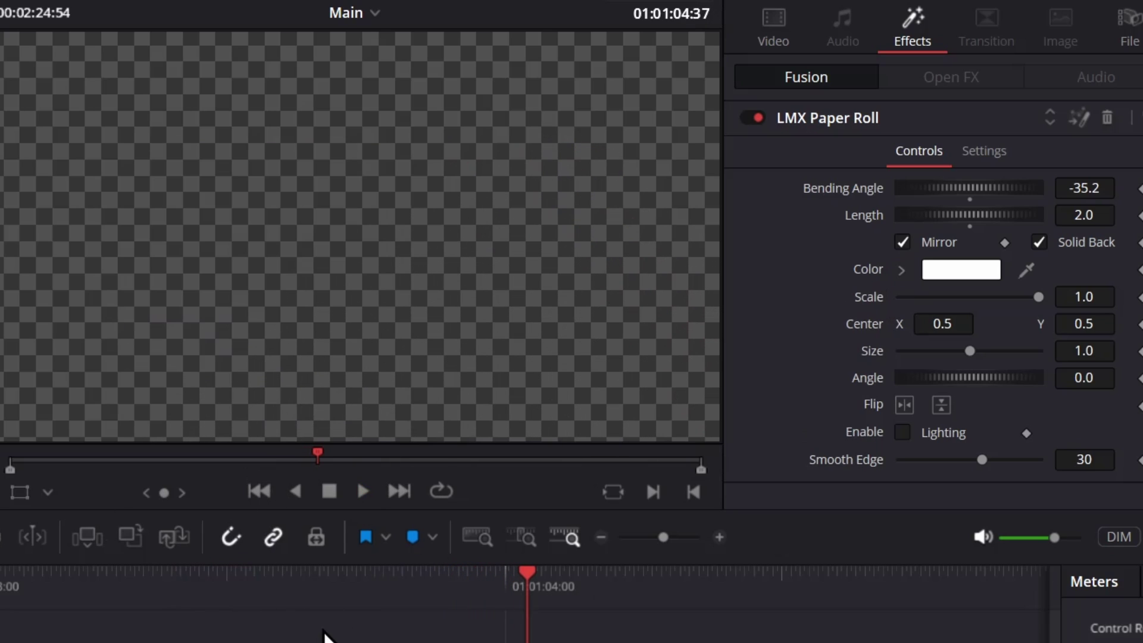
key(space)
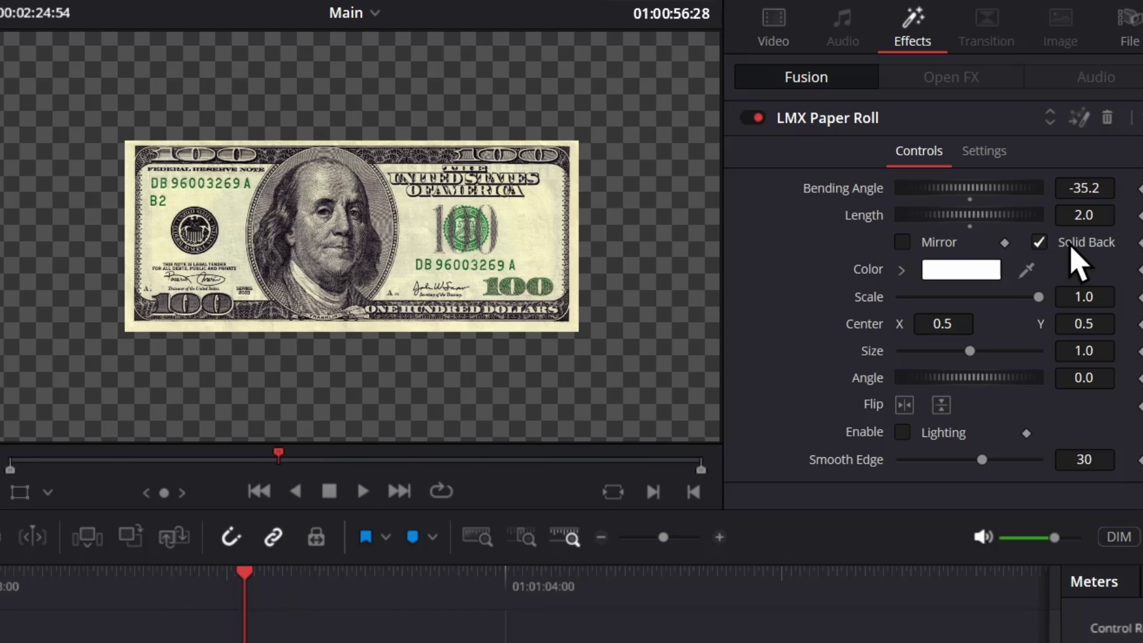
key(space)
Step: Park the playhead mid-roll at 01:00:53:40 and set the paper's back color to turquoise
drag(179, 605, 149, 604)
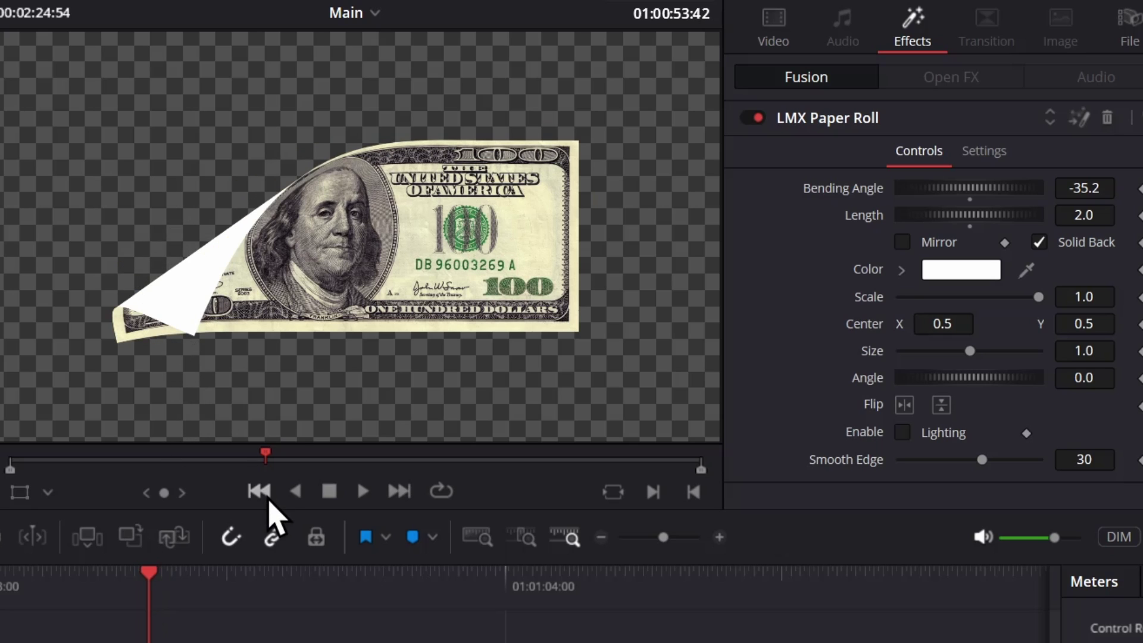
key(Left)
key(Left)
click(902, 269)
click(1018, 327)
drag(1018, 327, 1055, 304)
click(1090, 320)
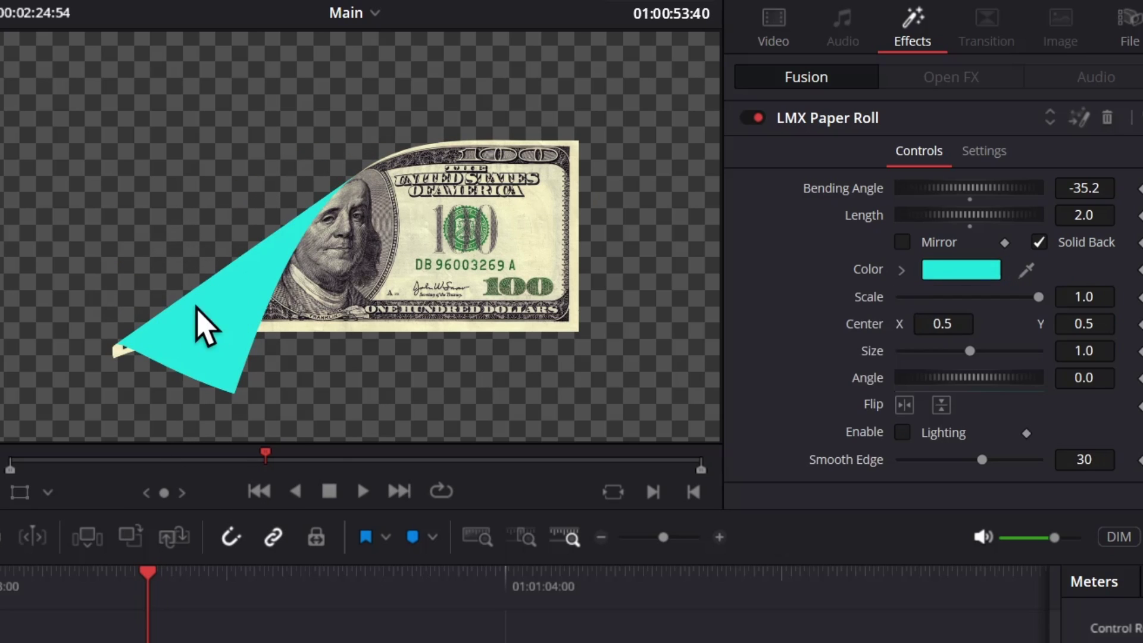
Step: Turn off Solid Back for the Money clip's Paper Roll effect and play back the roll
click(1037, 243)
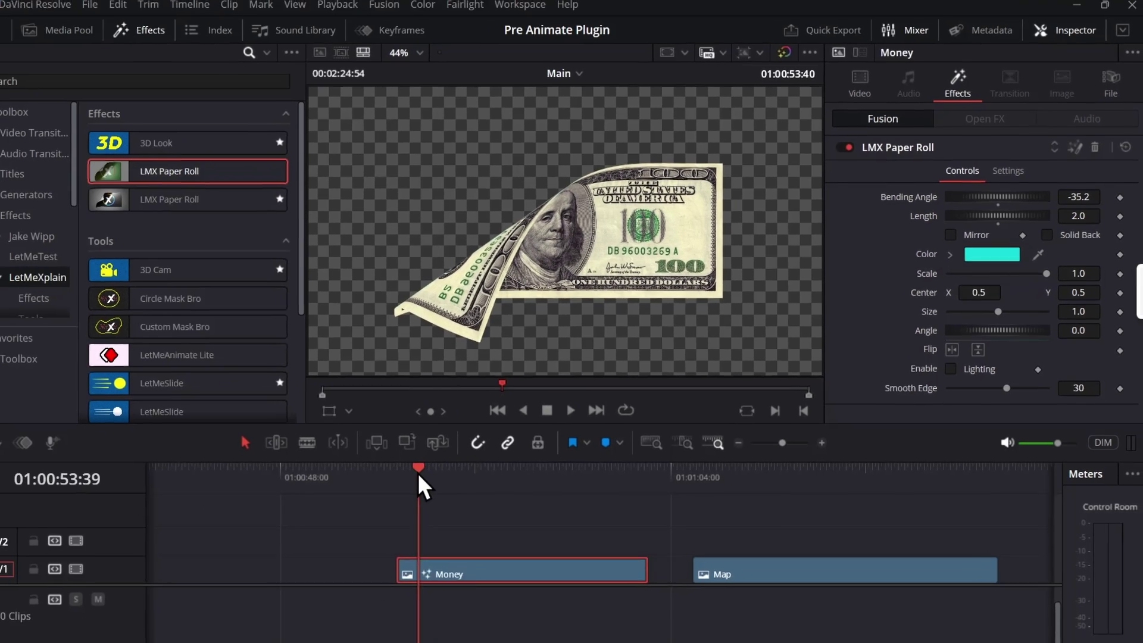
drag(418, 474, 411, 472)
key(space)
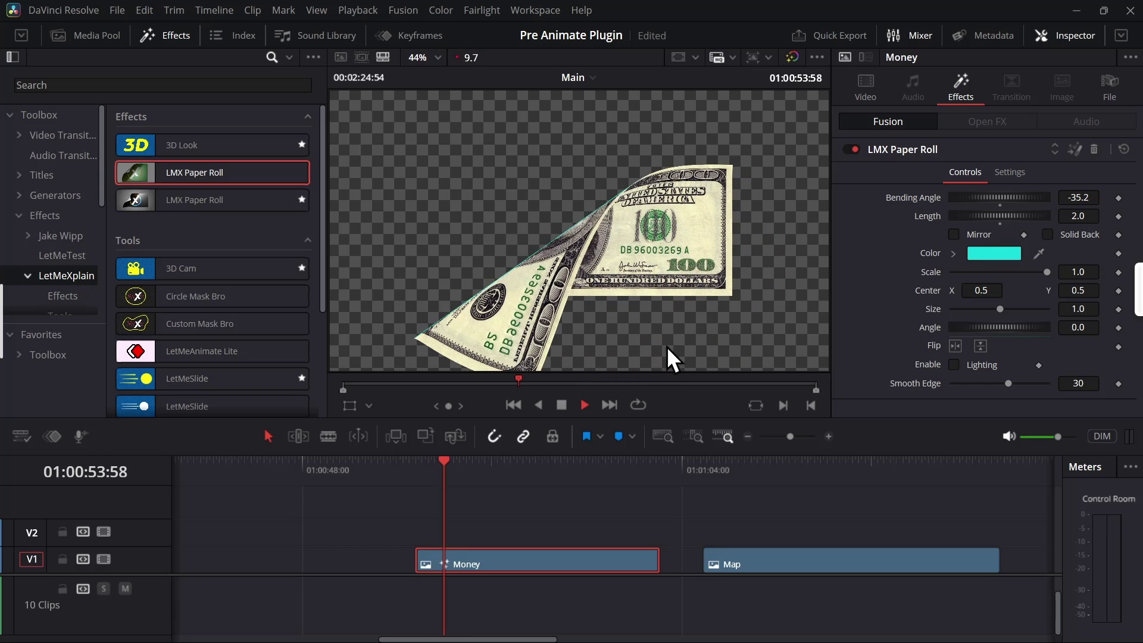
key(space)
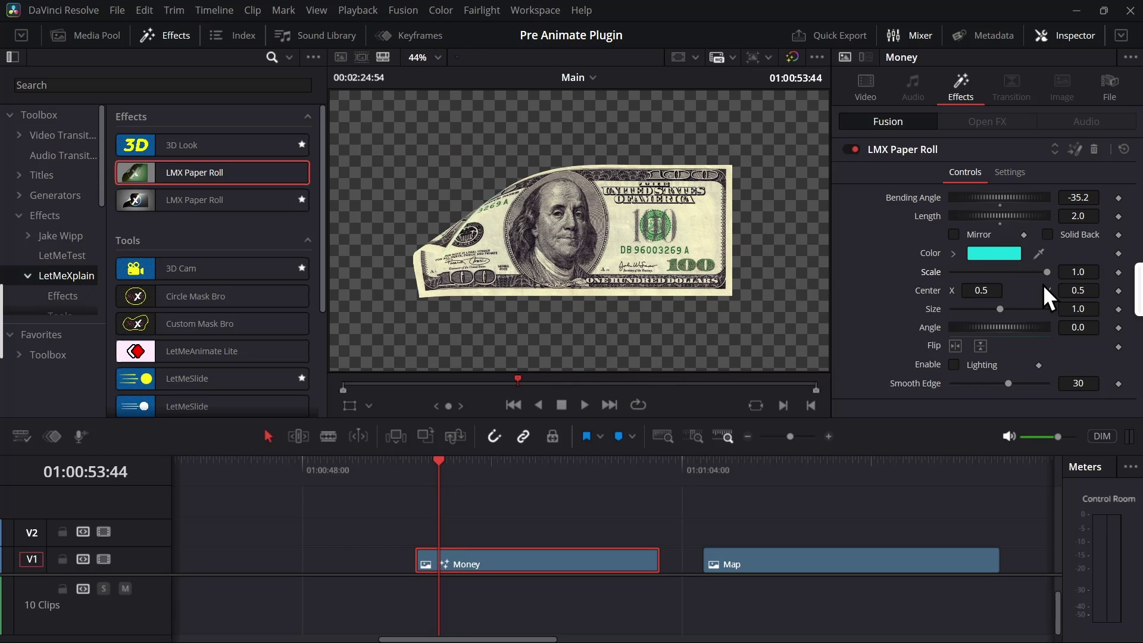
Step: Set the Money clip's Paper Roll scale to 0.835, try moving its Center to X 0.546, Y 0.36, and reset Center
drag(1047, 272, 1024, 275)
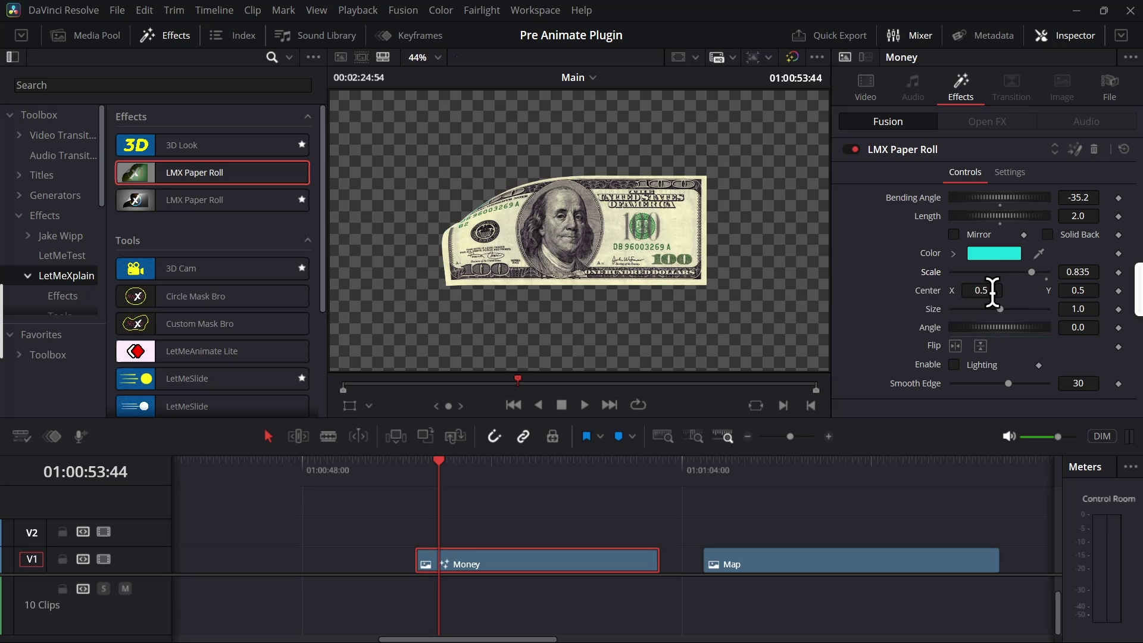
mouse_move(988, 294)
mouse_down()
mouse_move(976, 294)
mouse_move(998, 294)
mouse_up()
drag(1078, 291, 1067, 291)
drag(1000, 309, 1022, 297)
key(ctrl+z)
key(ctrl+z)
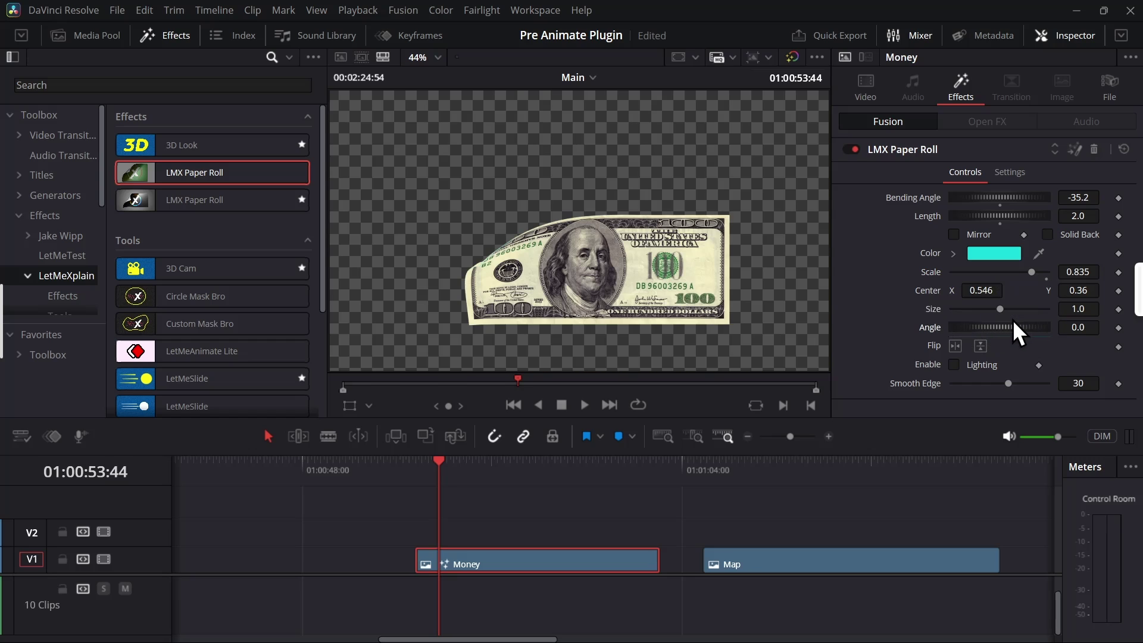
double_click(928, 291)
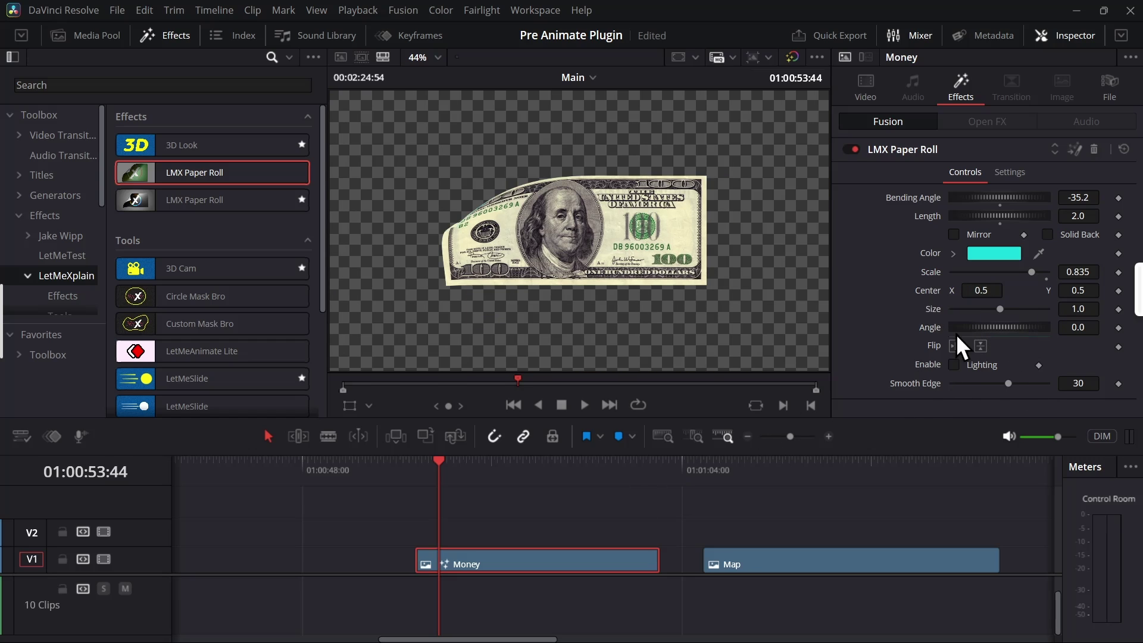
Step: Enable Lighting on the Money clip's Paper Roll in Spot mode and set Backlight to 0.347
click(970, 366)
scroll(993, 295, down, 1)
scroll(994, 295, up, 1)
scroll(929, 380, down, 1)
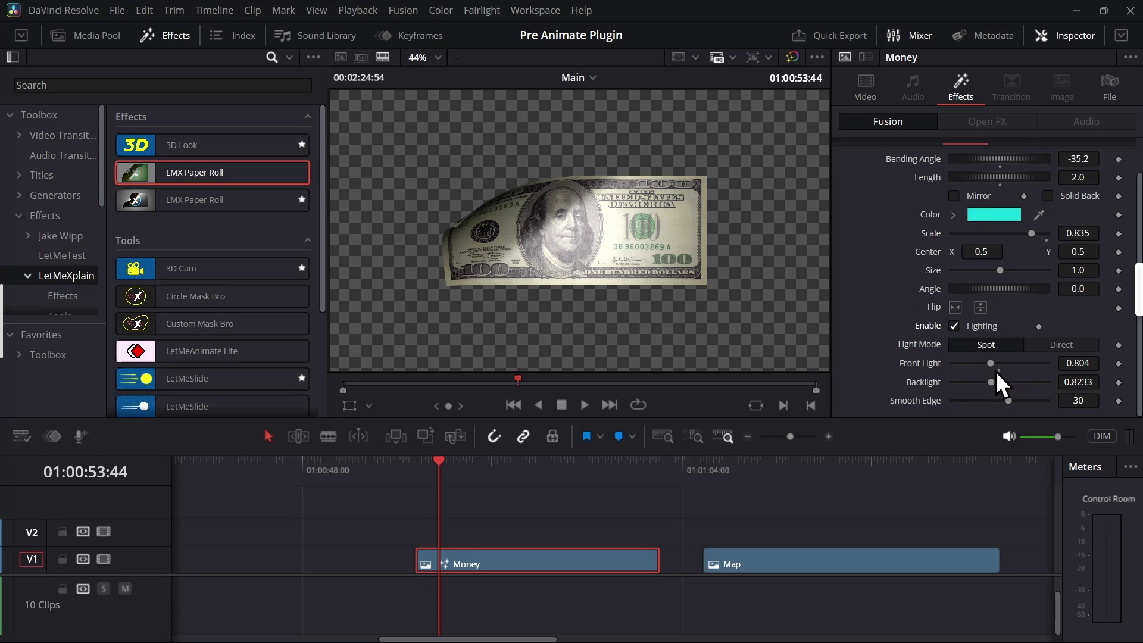
drag(992, 370, 981, 366)
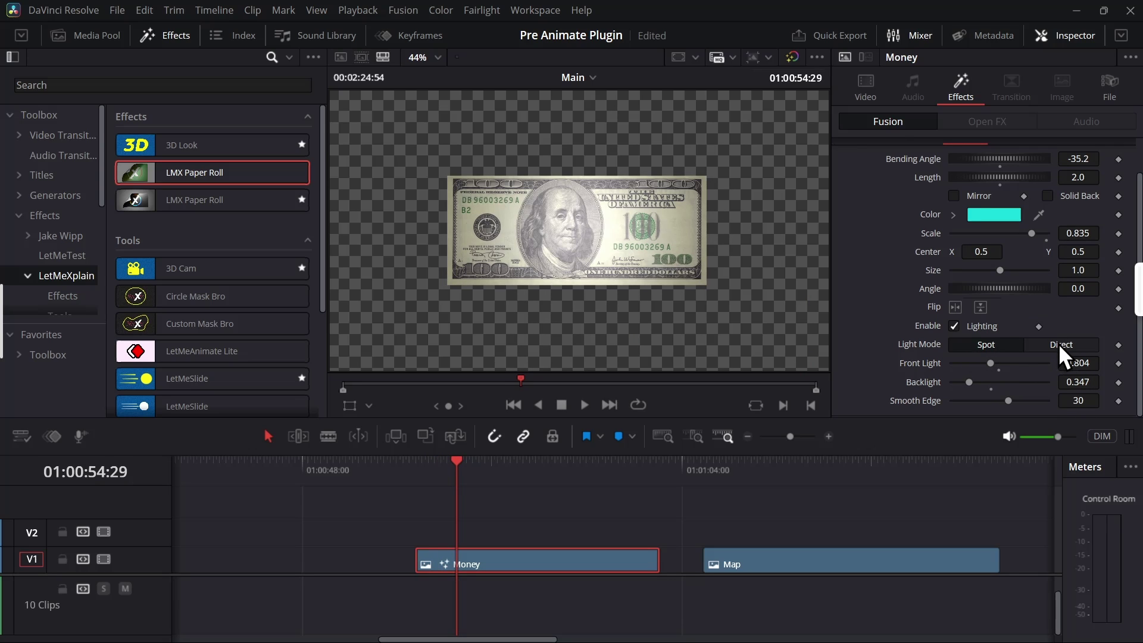
Step: Switch the Paper Roll's light mode to Direct and set Directlight X to -25.8, Y to 14.3 and Z to 112.2
click(1062, 345)
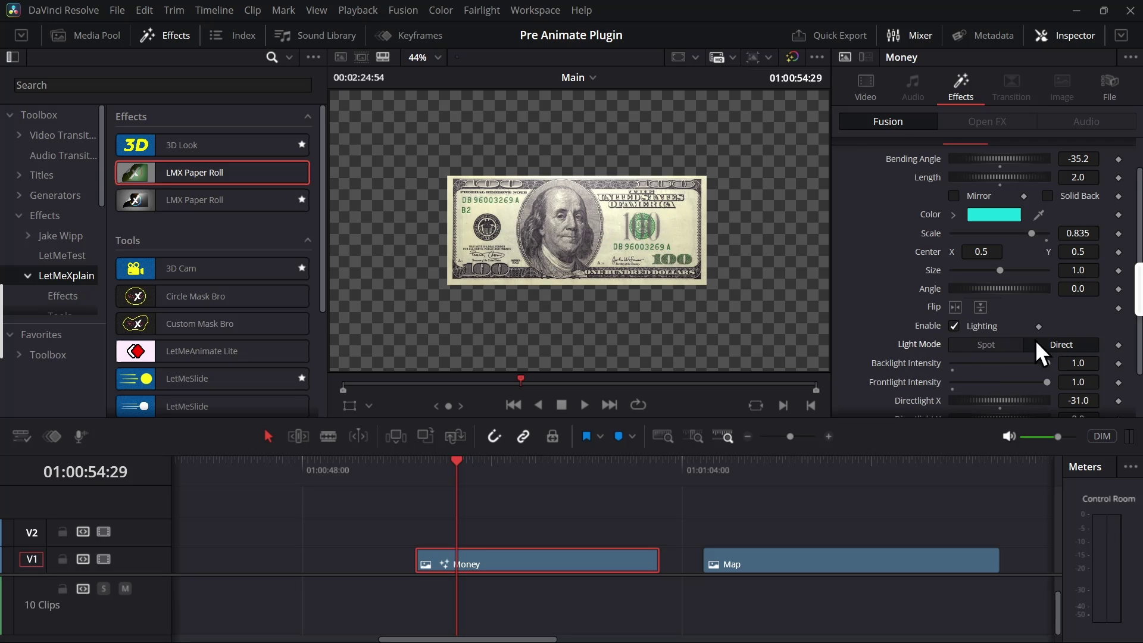
click(954, 326)
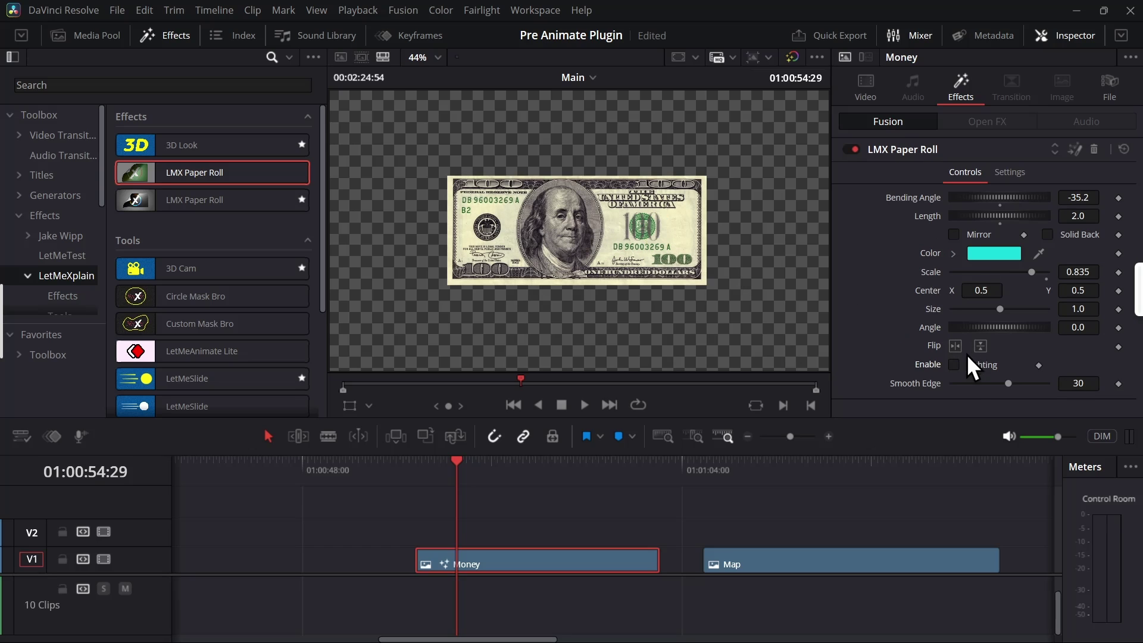
click(963, 364)
scroll(967, 345, down, 2)
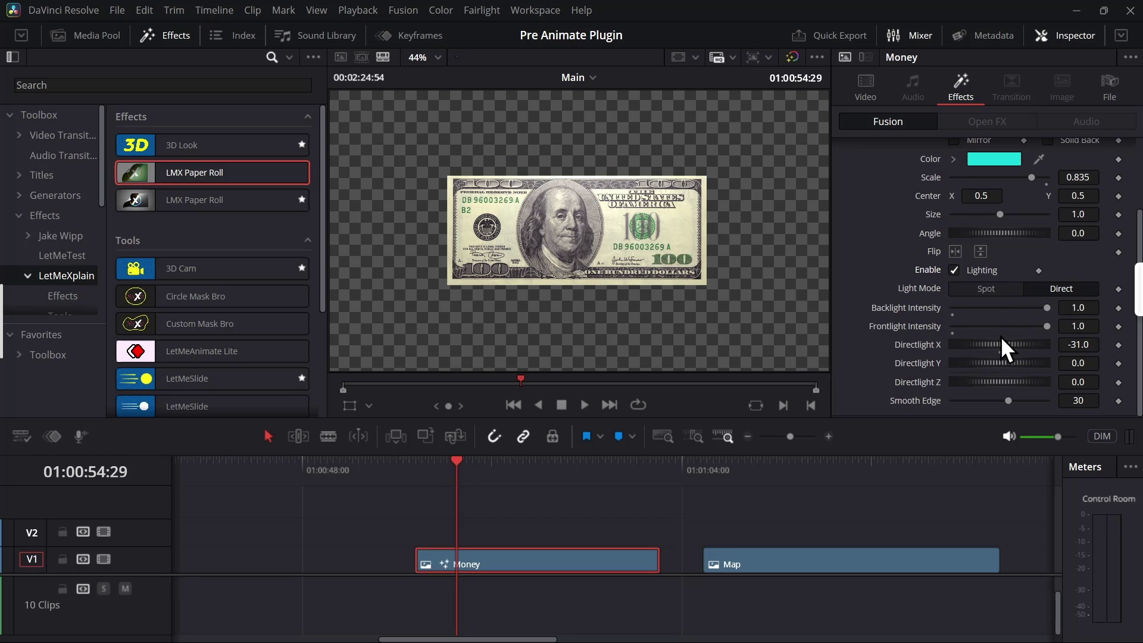
drag(998, 341, 1123, 346)
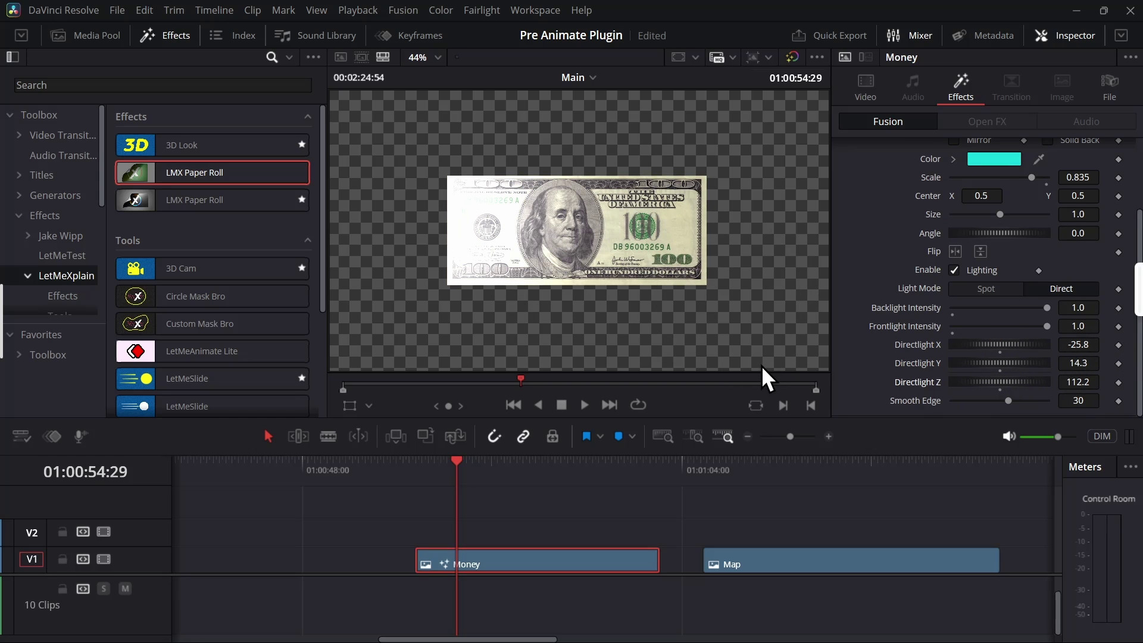
drag(451, 477, 427, 479)
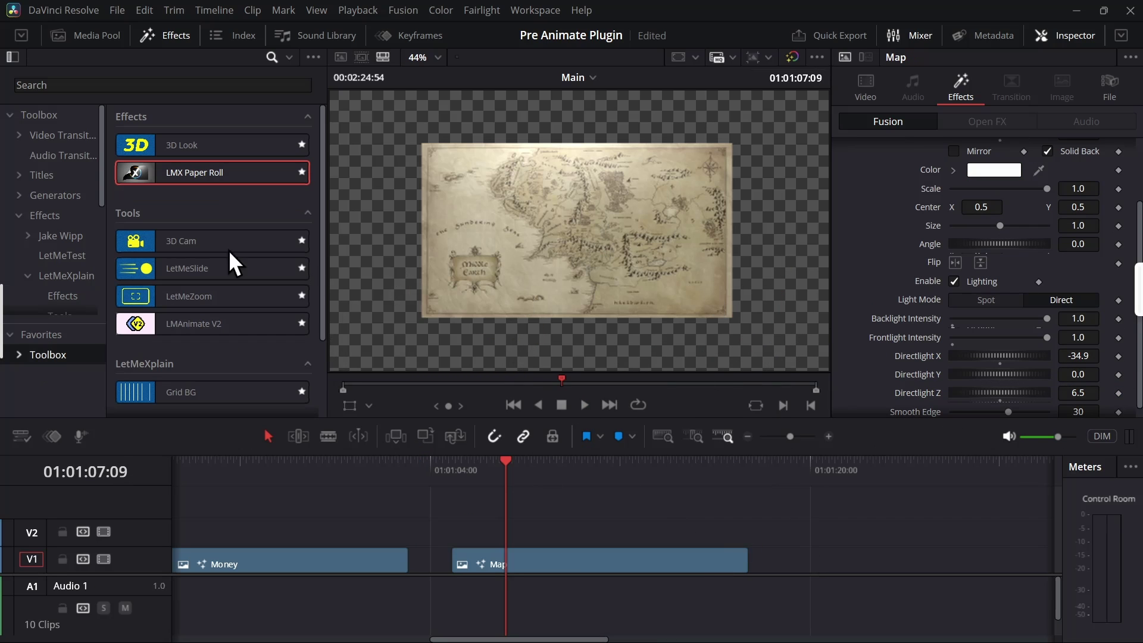
Step: Look through the favorite Toolbox effects and add the 3D Cam tool to the robot footage
scroll(256, 336, down, 2)
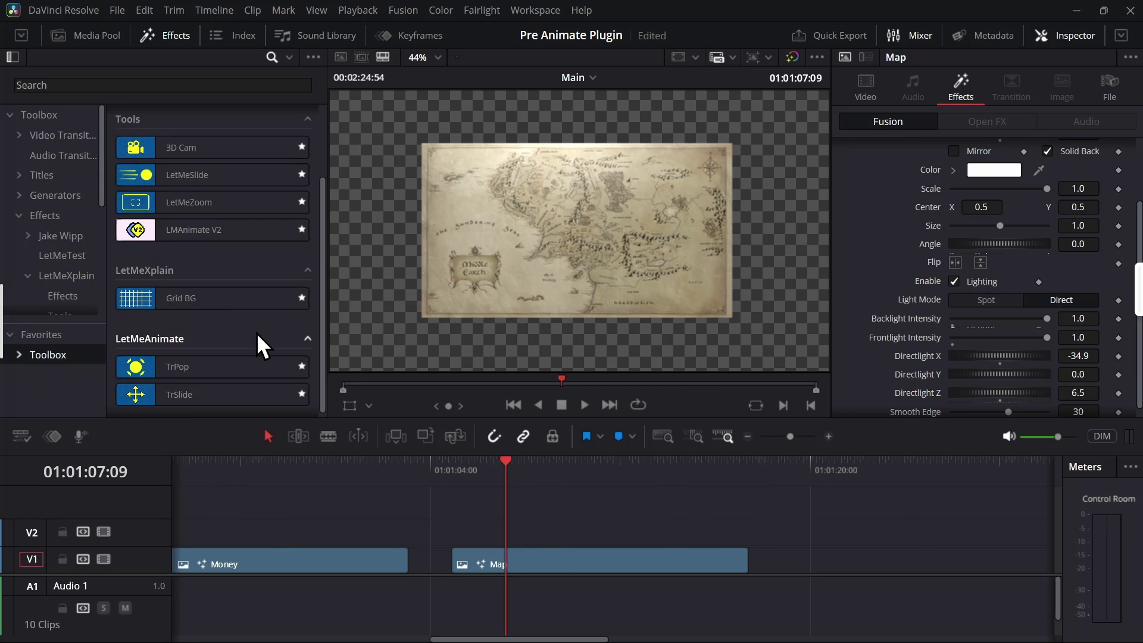
scroll(127, 332, up, 2)
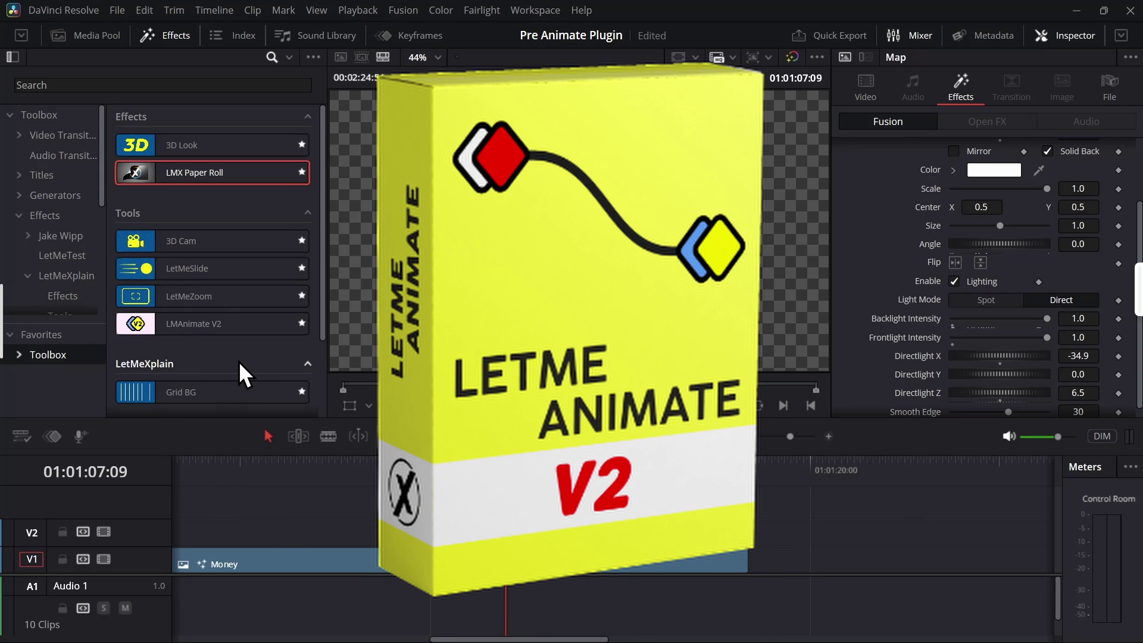
scroll(155, 190, down, 2)
scroll(172, 238, up, 2)
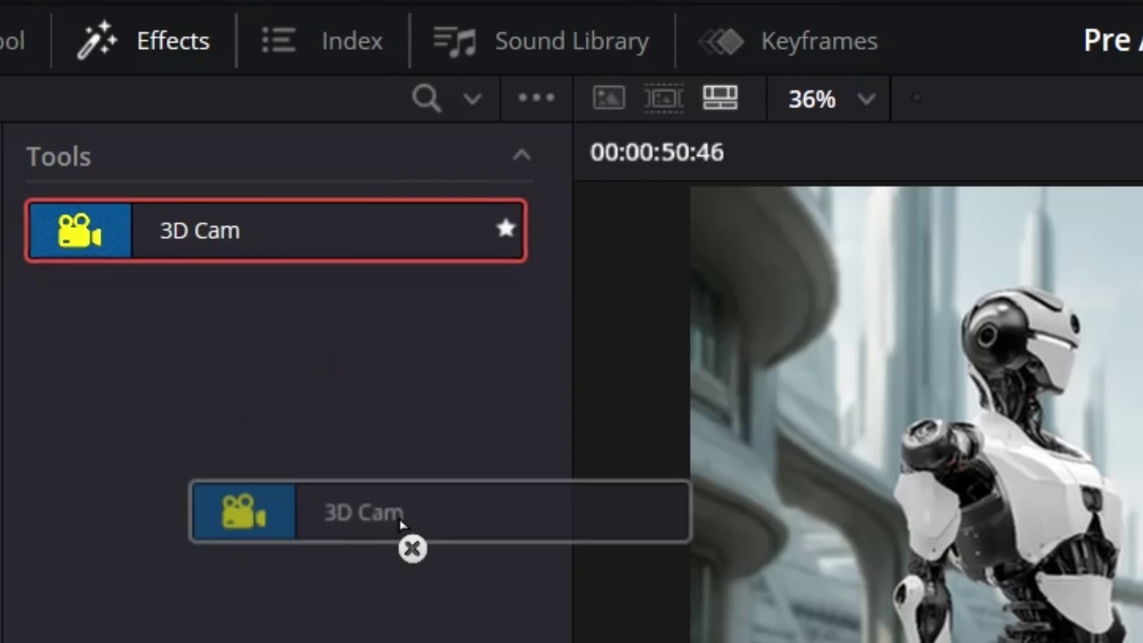
drag(400, 530, 229, 601)
click(369, 455)
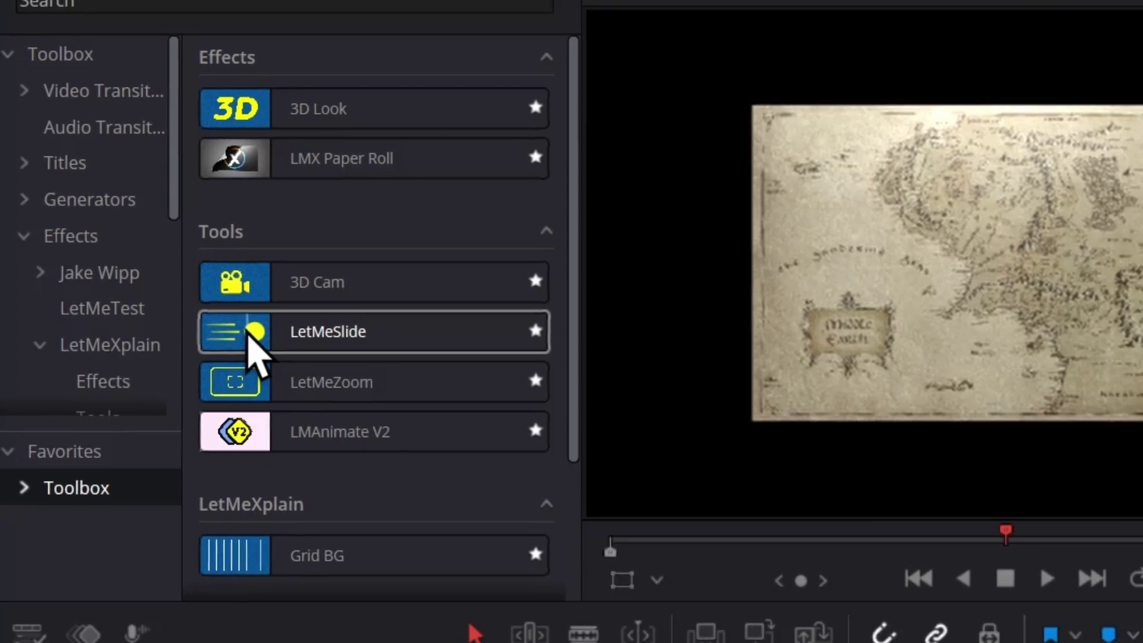
Step: Try the LetMeSlide tool on the Map clip, play it from the clip's start, and undo it
double_click(268, 344)
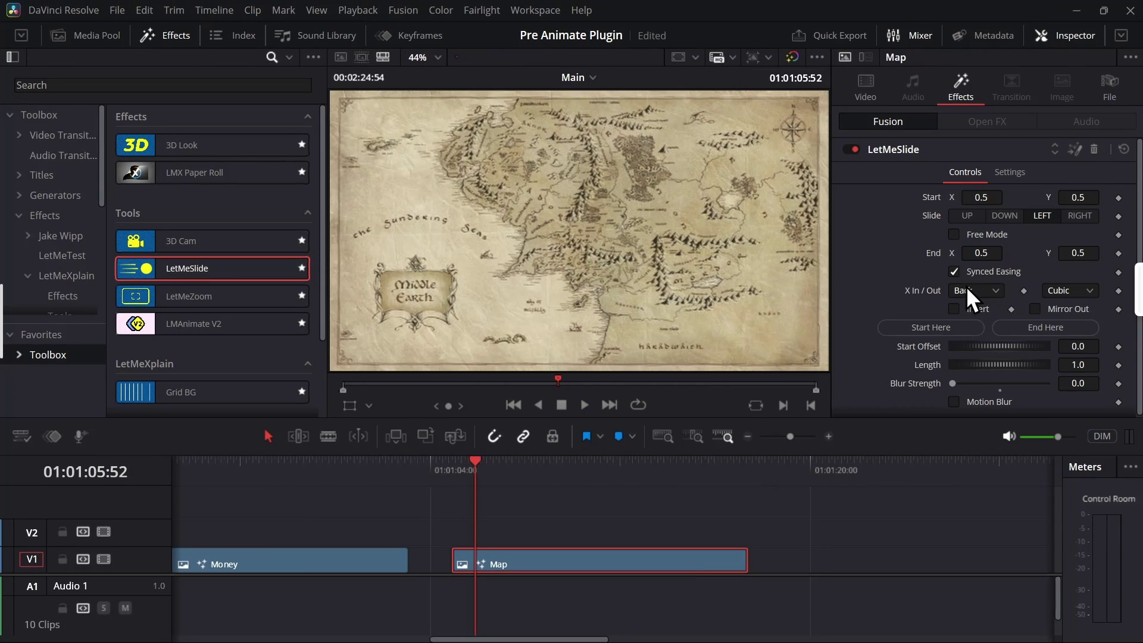
click(453, 475)
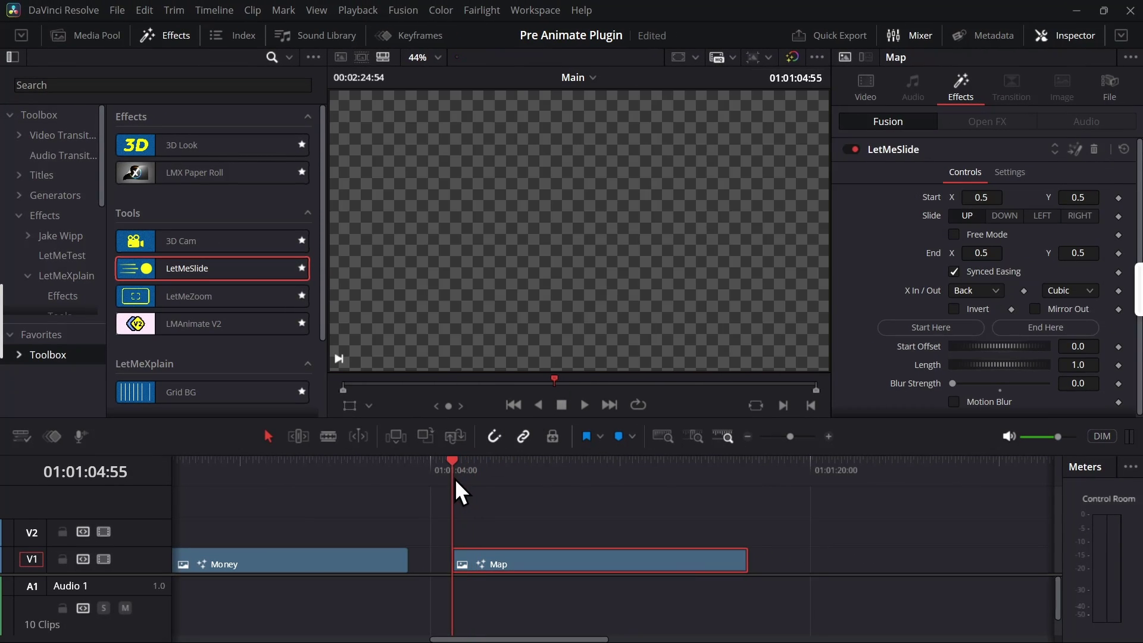
key(space)
key(ctrl+z)
Step: Apply the LetMeZoom tool to the Map clip and play its zoom from the clip's start
scroll(194, 284, down, 2)
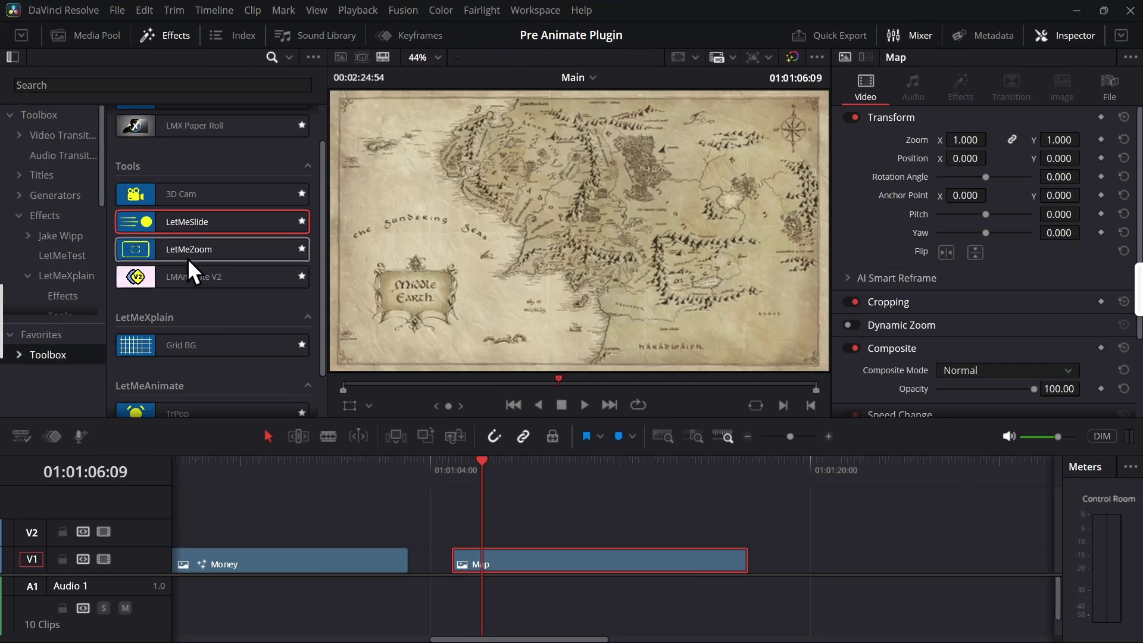
double_click(173, 256)
mouse_move(470, 473)
mouse_down()
mouse_move(459, 481)
mouse_move(452, 468)
mouse_up()
key(space)
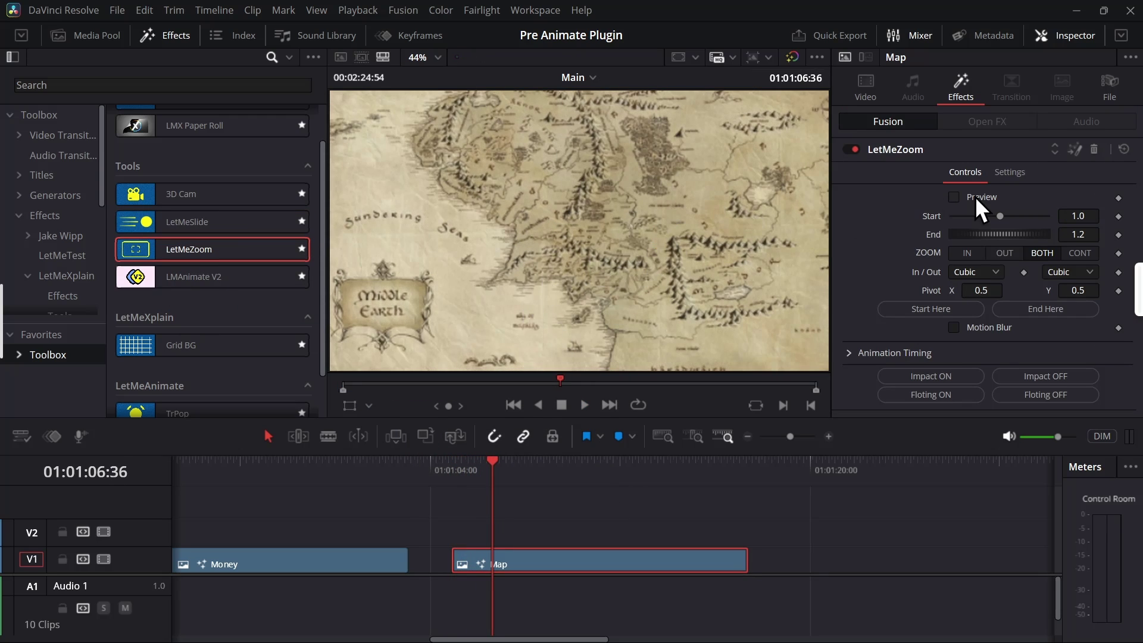
Step: Set LetMeZoom's End value to 2.613 using the preview frame, turn Preview off, and replay the Map clip
click(954, 197)
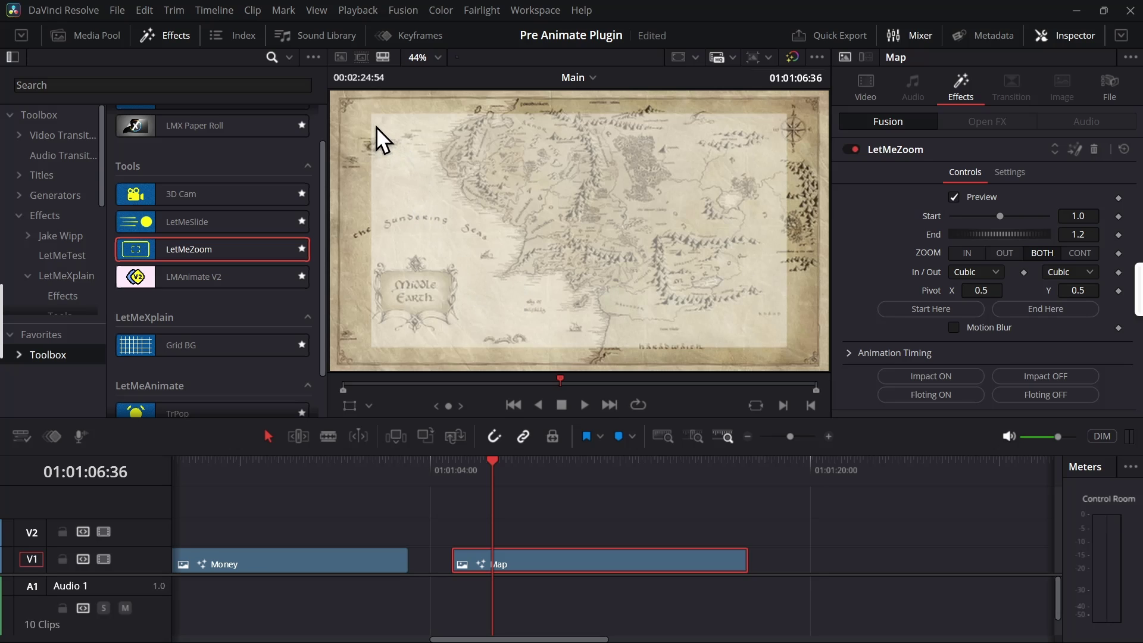
drag(988, 237, 1133, 253)
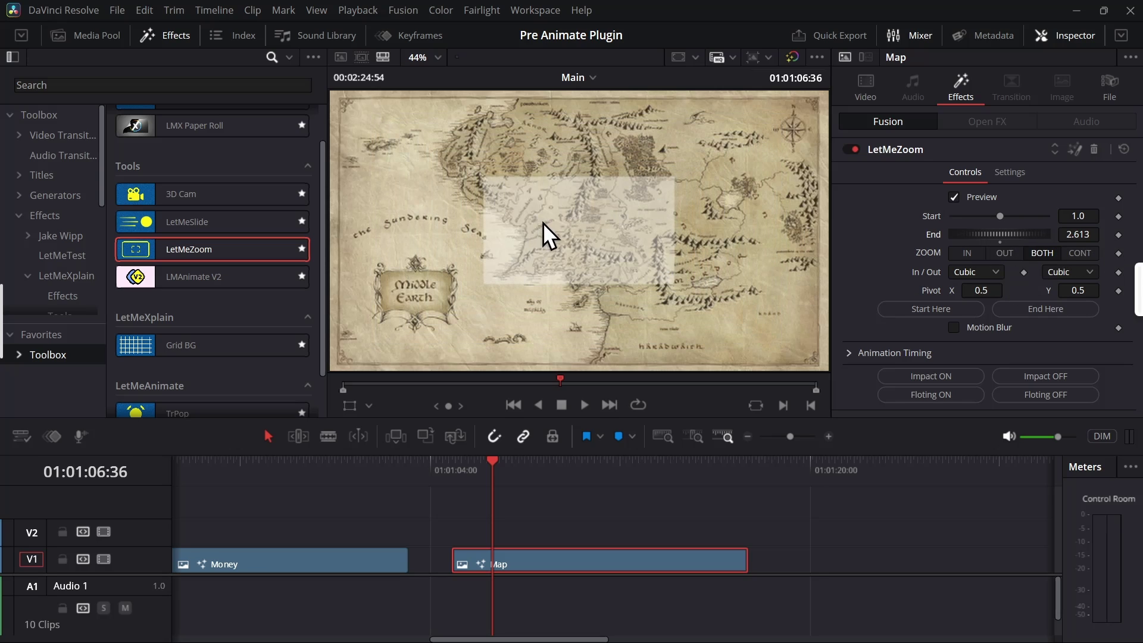
click(455, 473)
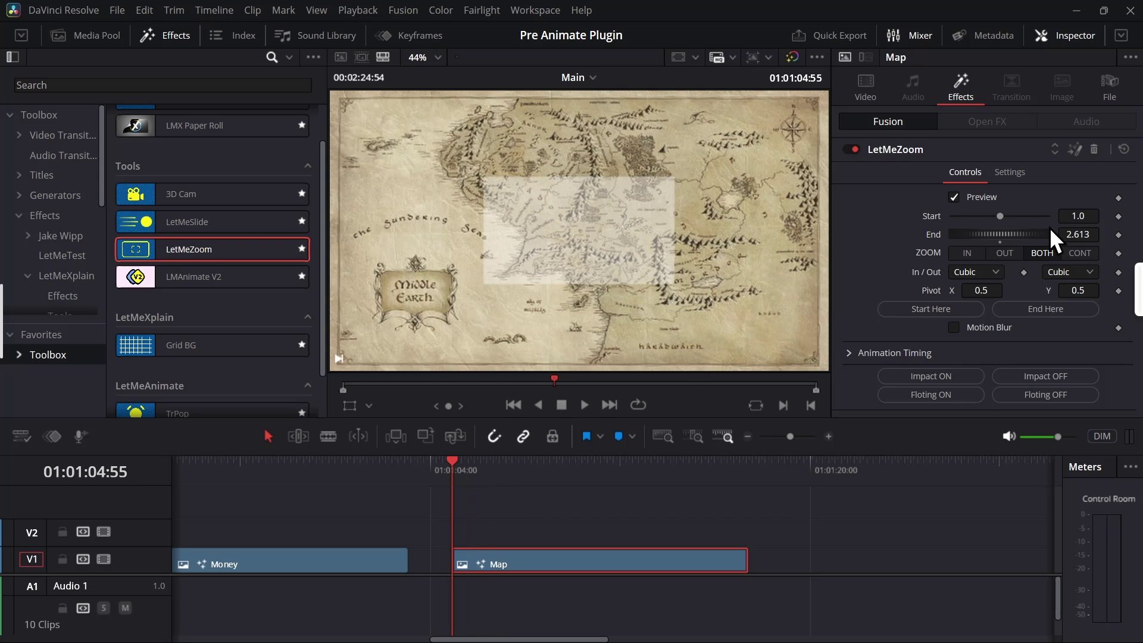
click(974, 195)
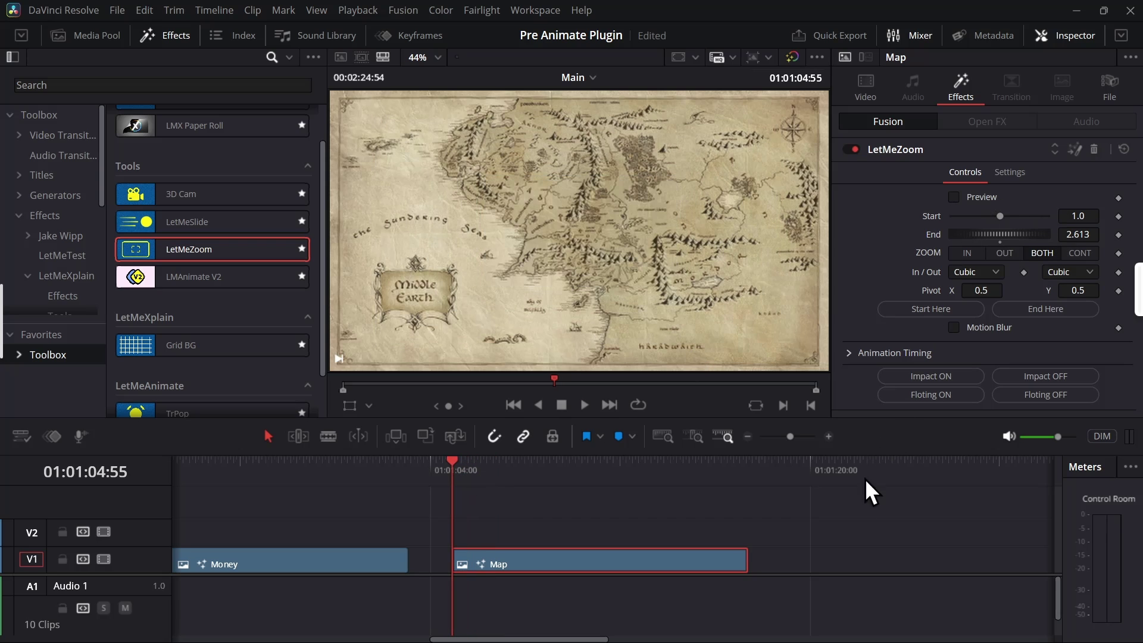
key(space)
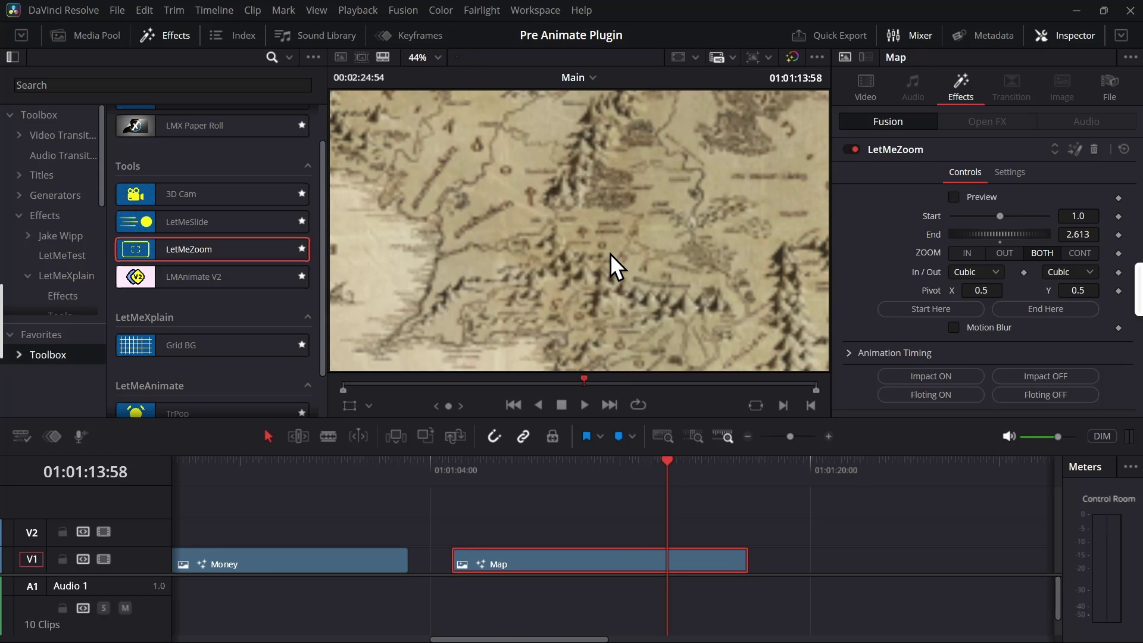
Step: Try LetMeZoom's Impact and Floting options on the Map clip and play back from the clip's start
click(453, 475)
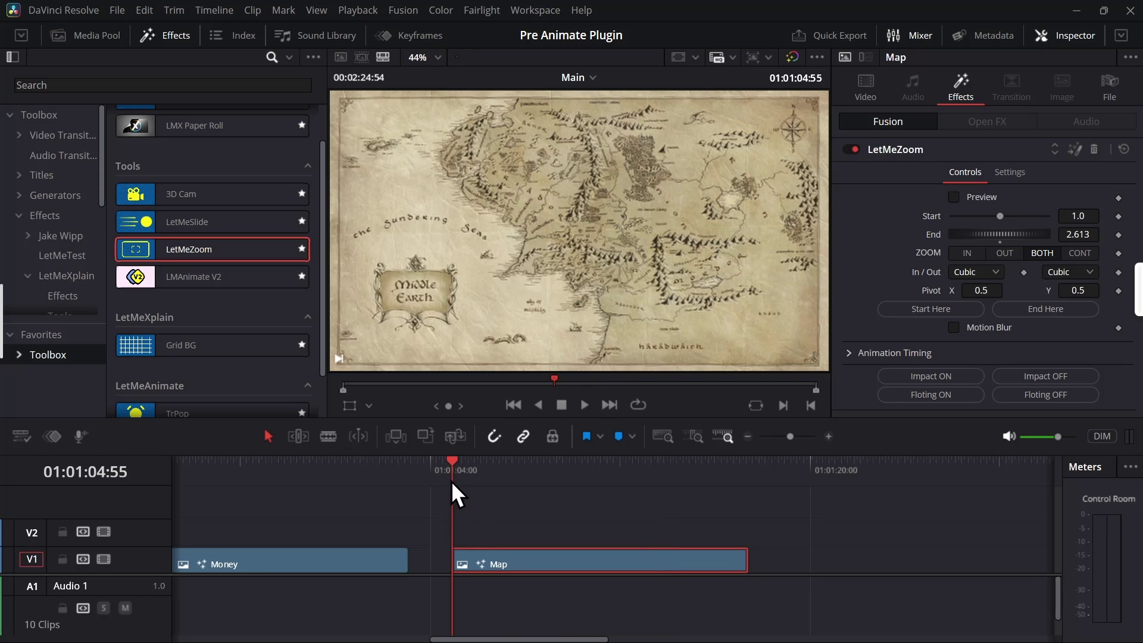
click(940, 379)
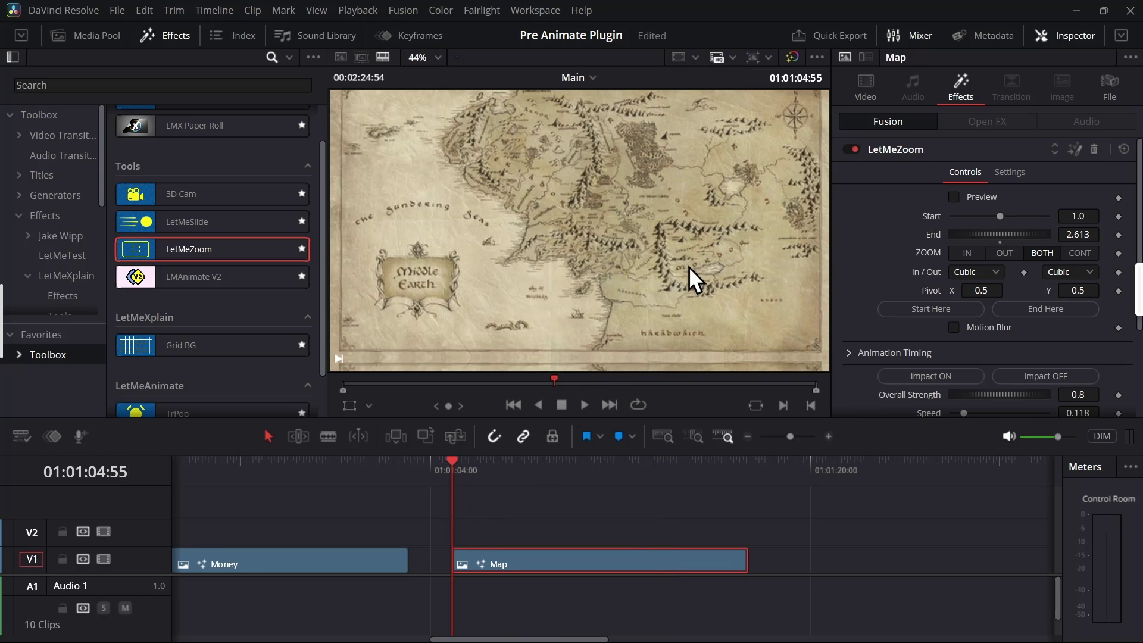
key(space)
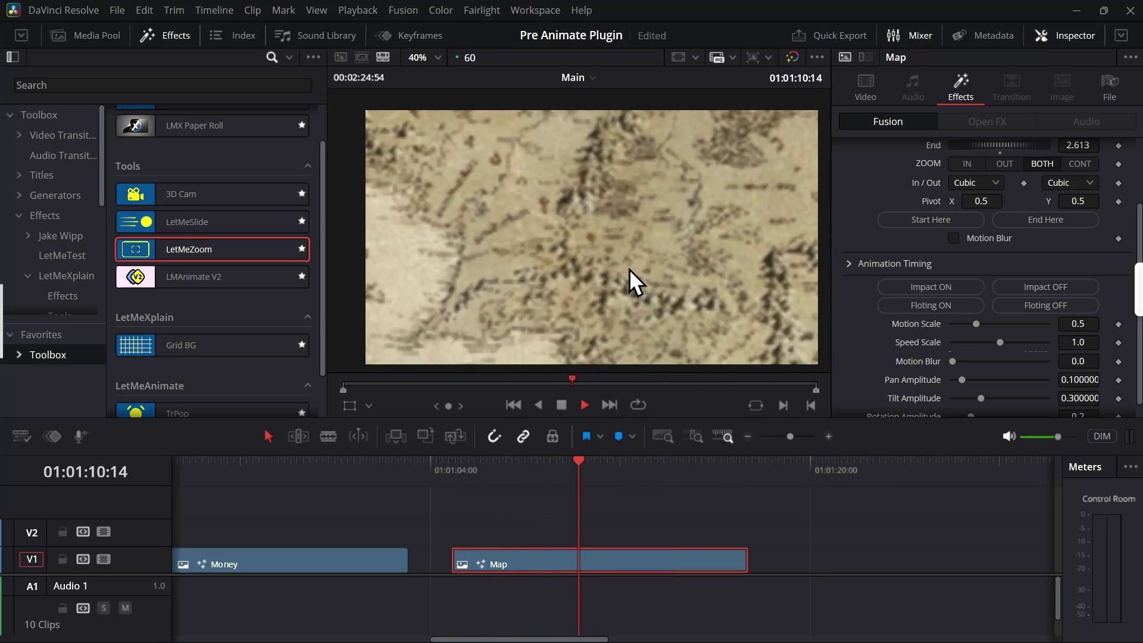
key(space)
Step: Select the Grid BG item among the favorite LetMeXplain tools
scroll(262, 238, down, 2)
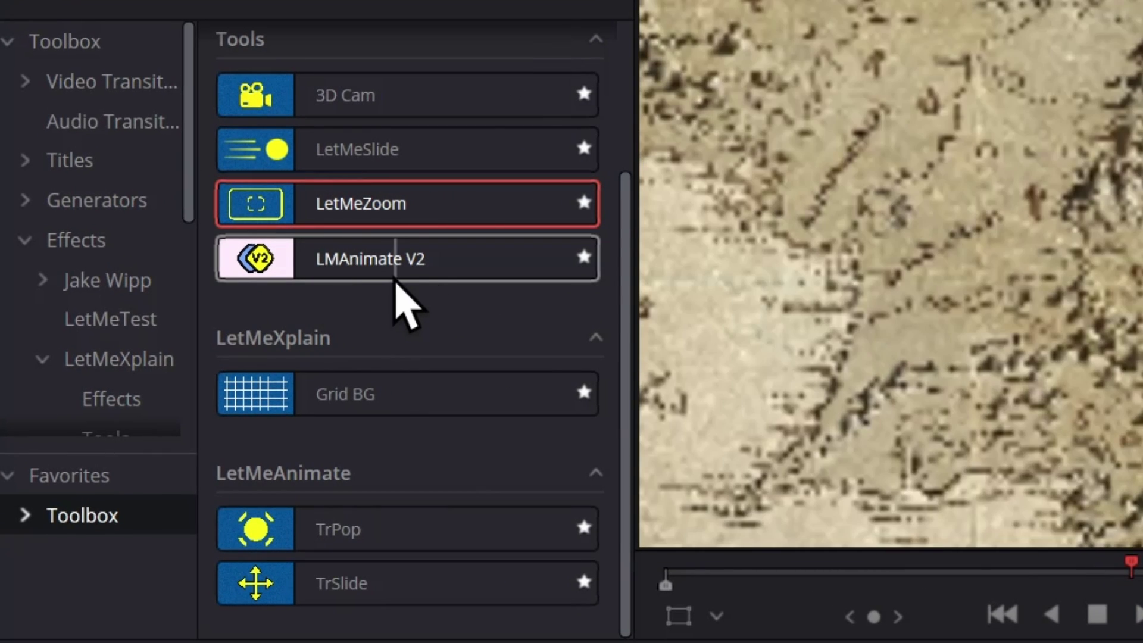
click(393, 394)
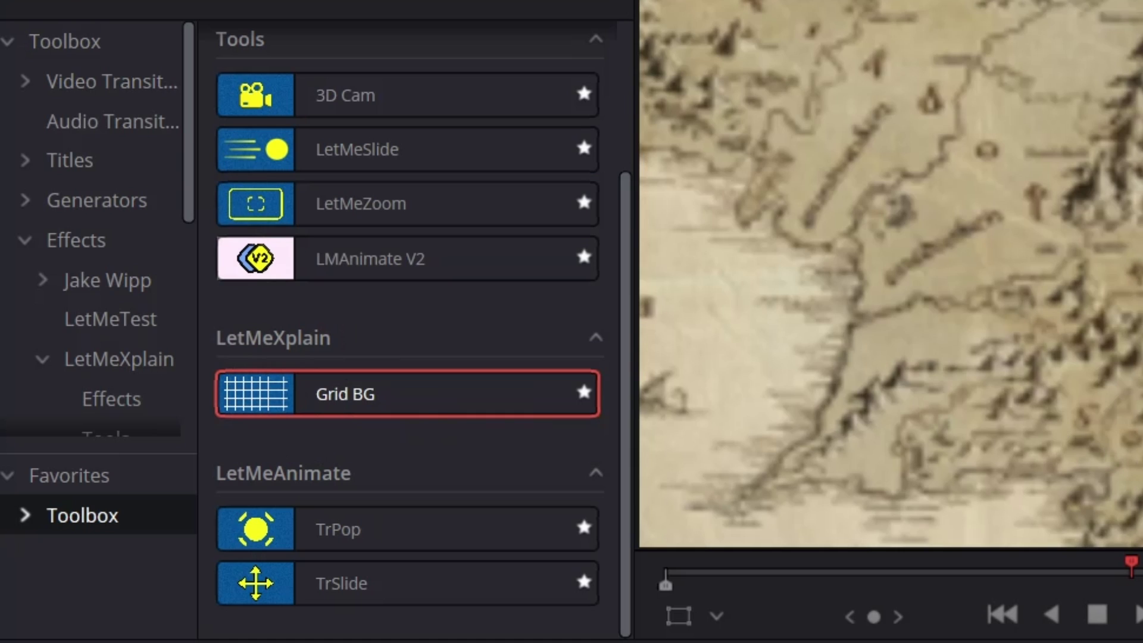